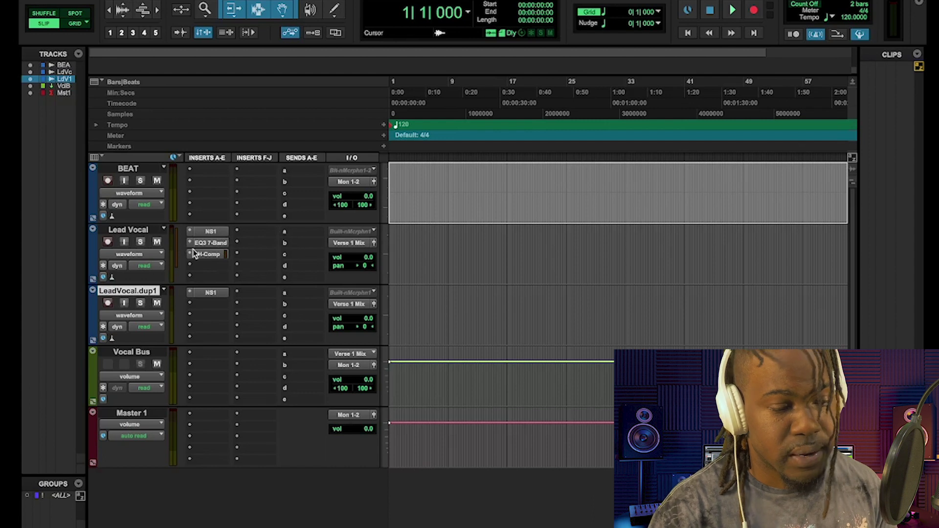
- Delete the duplicate of the Lead Vocal track
right_click(150, 295)
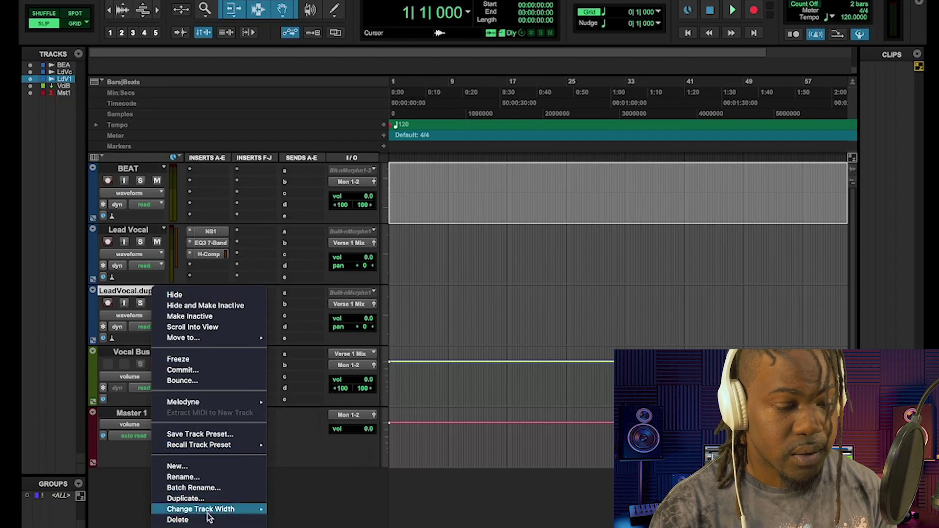
left_click(230, 520)
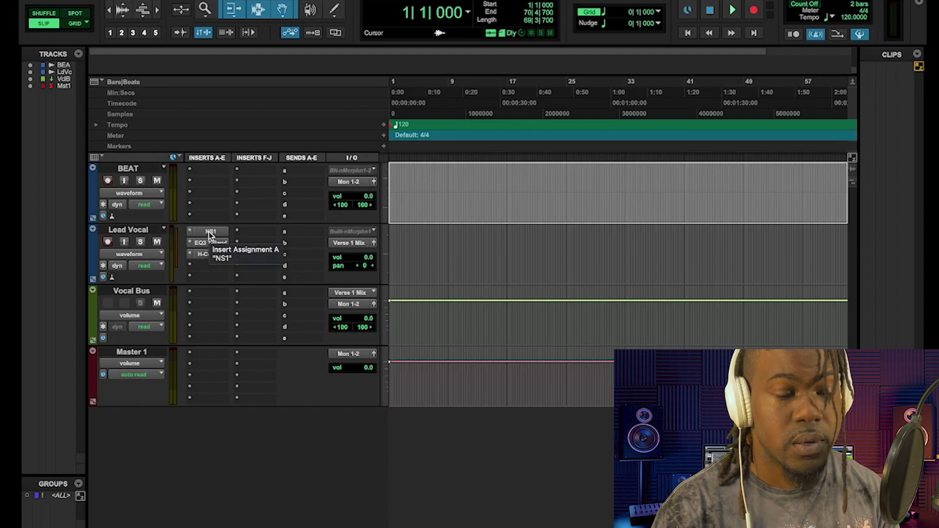
- Copy Lead Vocal's NS1 insert to a free slot, move the copy through BEAT to Vocal Bus, and remove it
left_click_drag(209, 232, 209, 274)
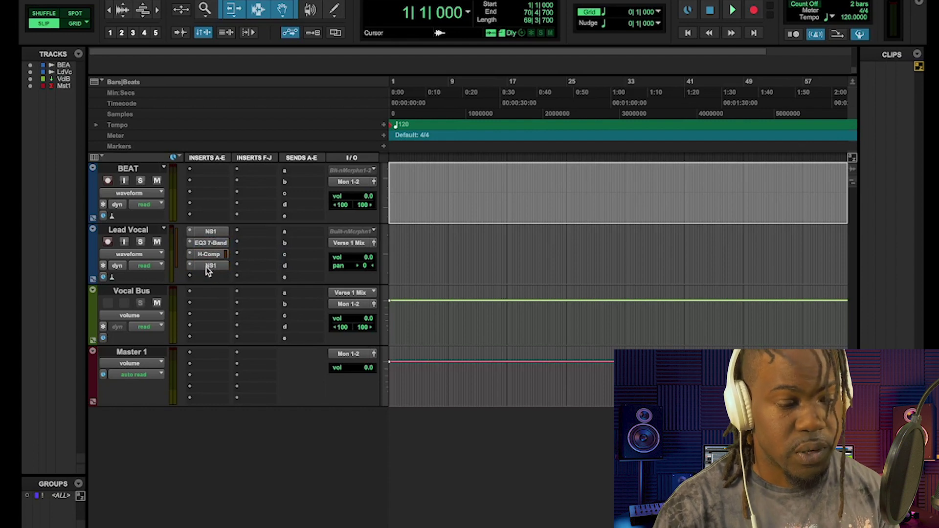
left_click_drag(206, 184, 206, 182)
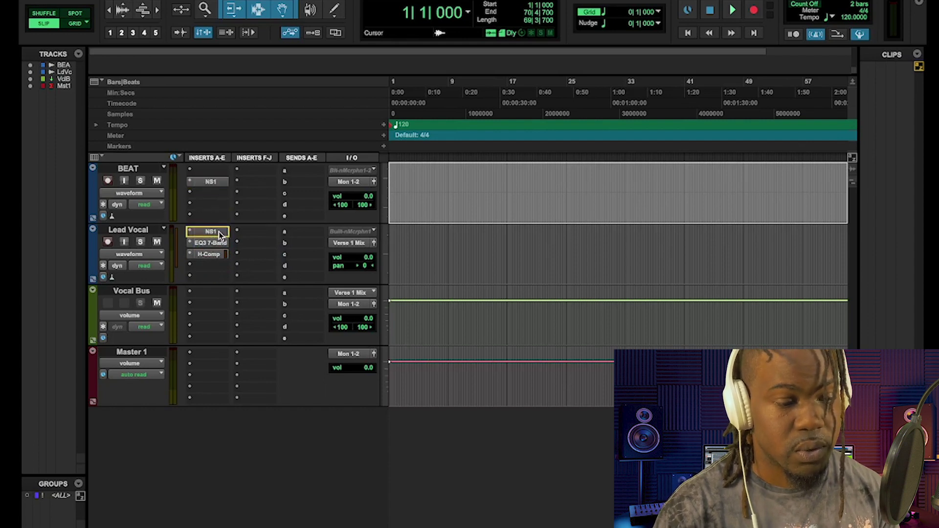
left_click_drag(219, 288, 220, 305)
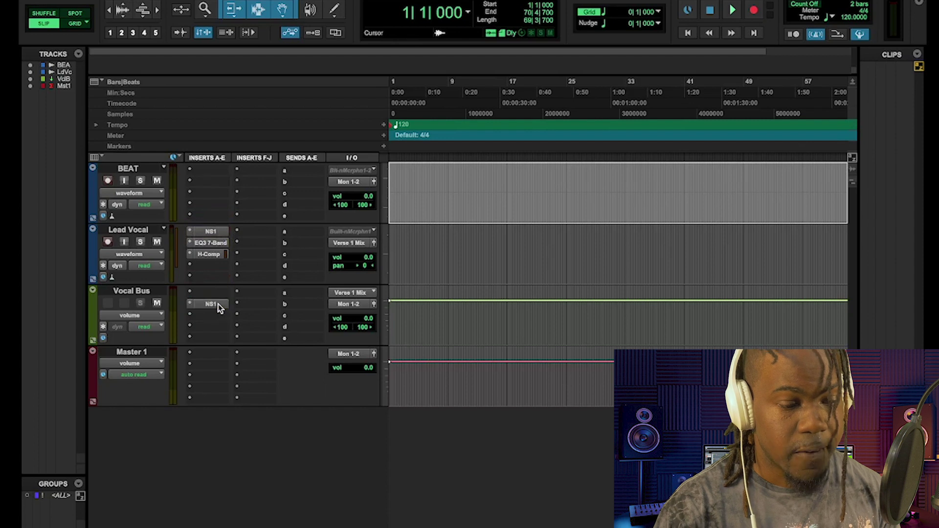
left_click(190, 309)
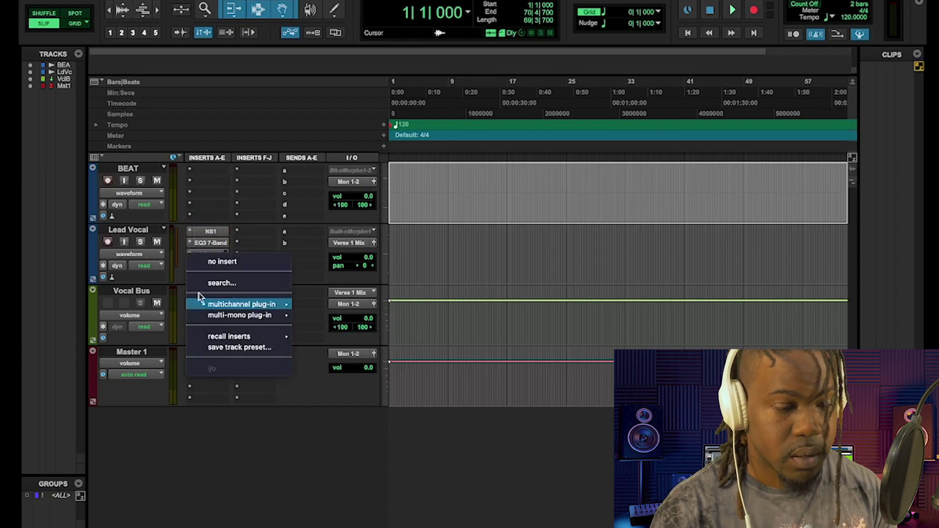
left_click(225, 253)
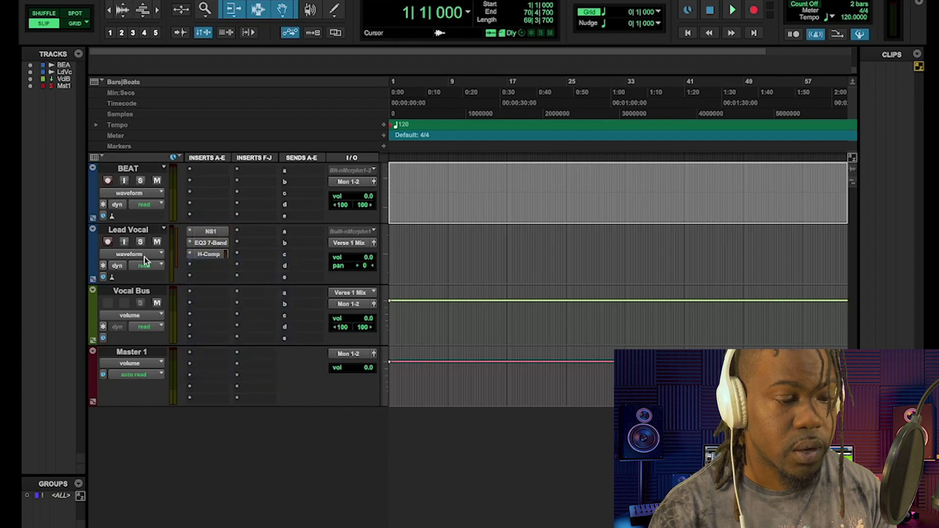
- Duplicate the Lead Vocal track once, excluding the active playlist, alternate playlists and automation but keeping inserts, sends and group assignments
left_click(142, 231)
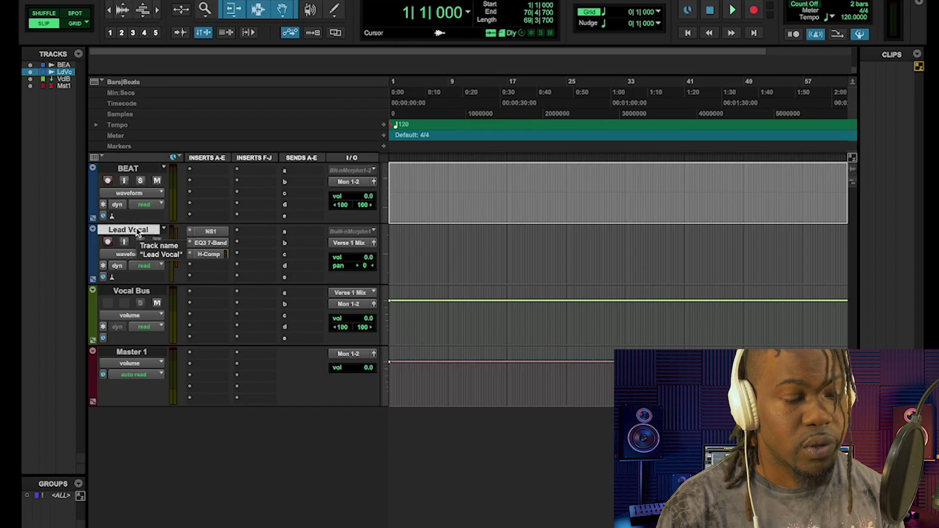
right_click(138, 232)
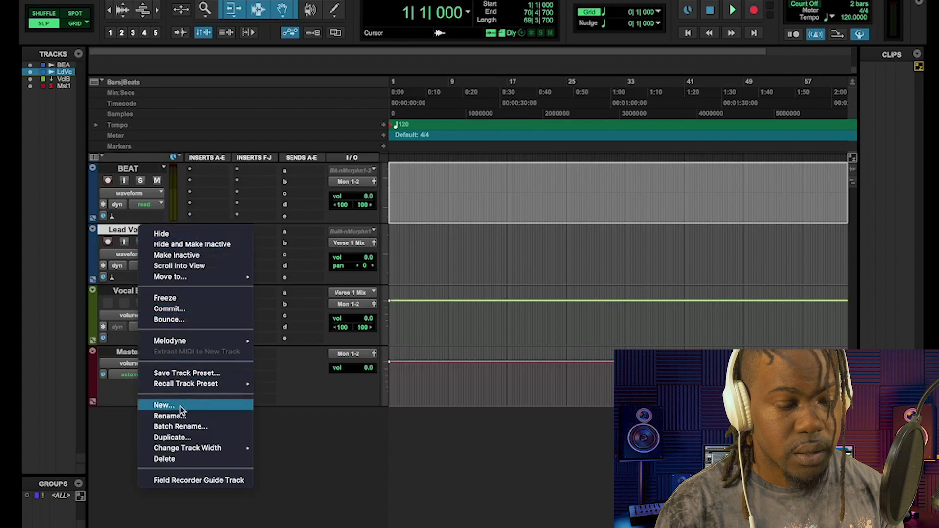
left_click(179, 436)
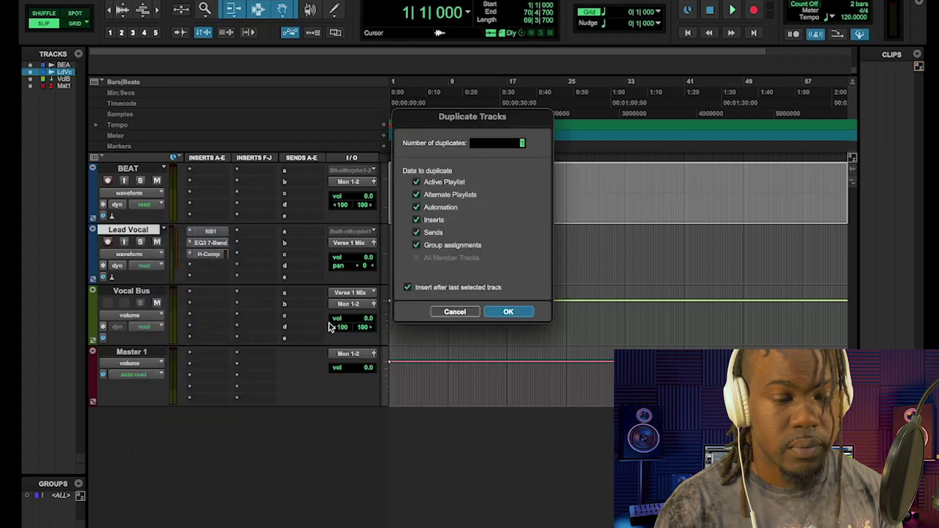
left_click(416, 195)
left_click(417, 183)
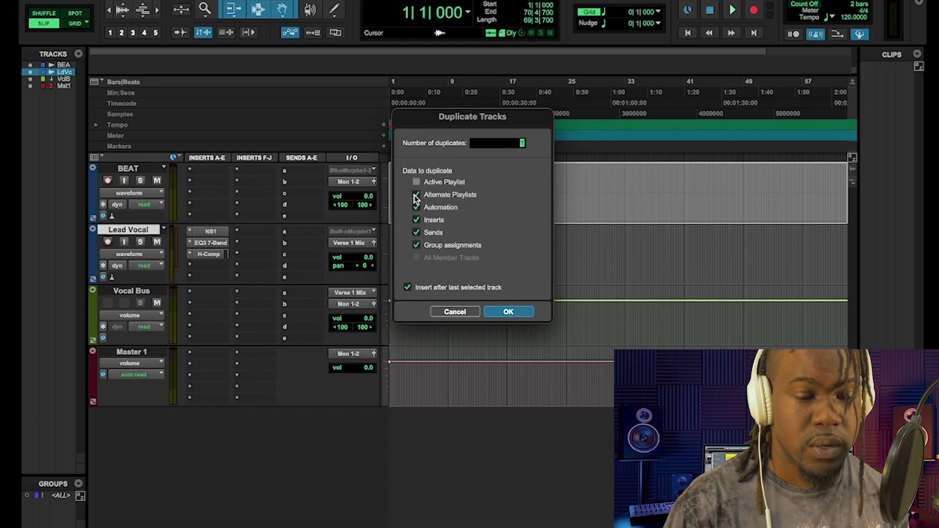
left_click(416, 195)
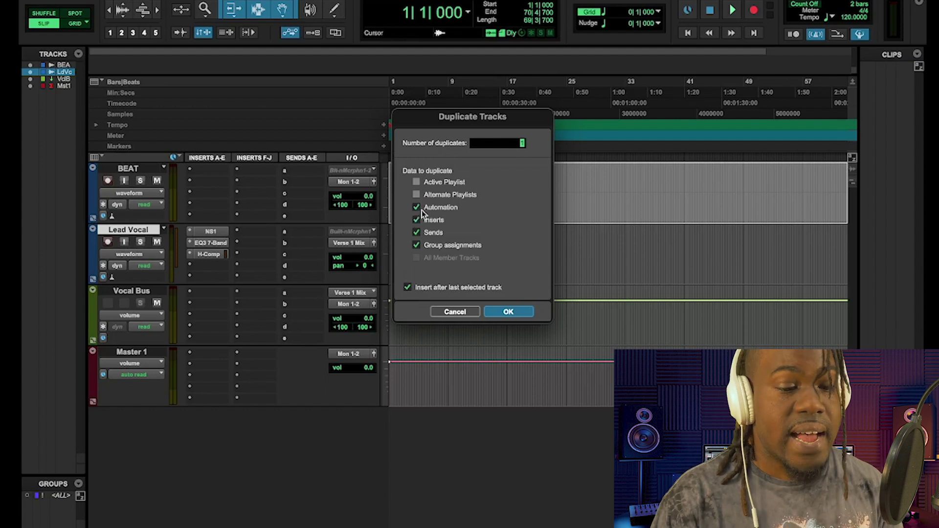
left_click(419, 209)
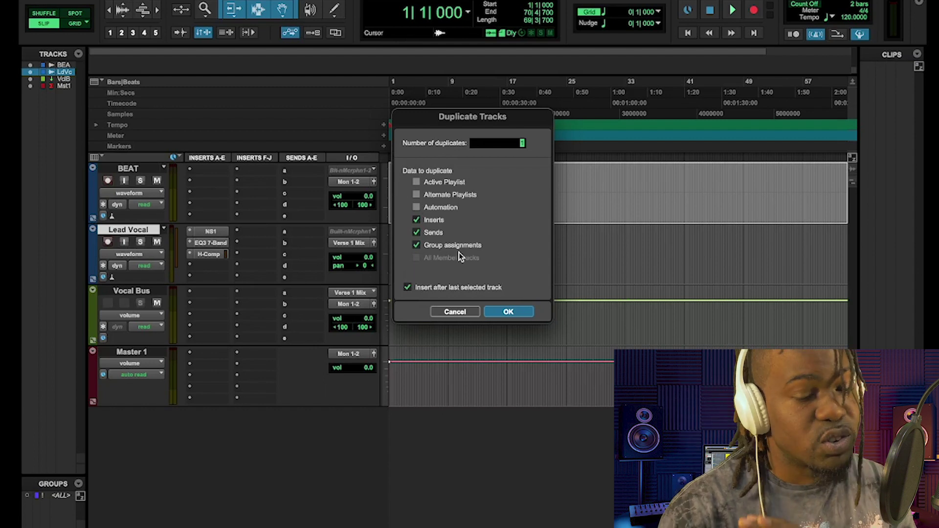
left_click(509, 312)
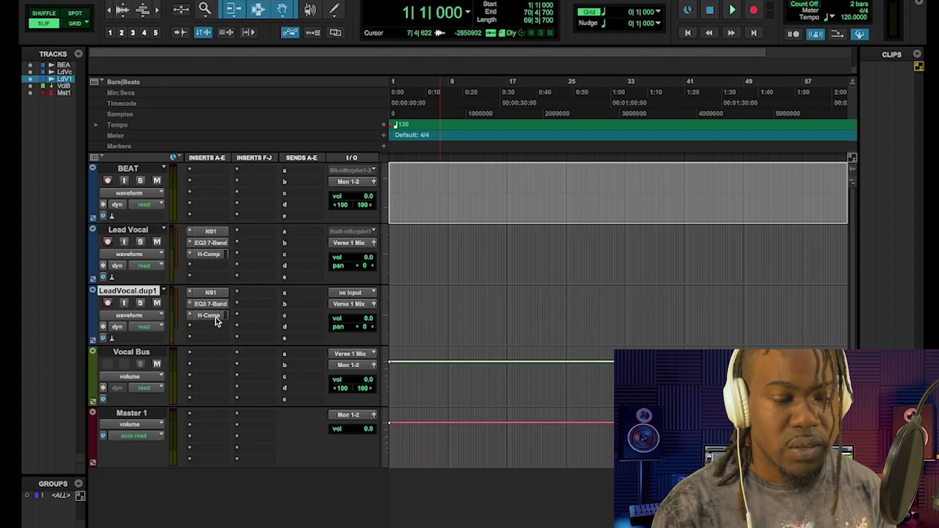
- Move the duplicate vocal track's H-Comp down one insert slot and insert Doubler4 (mono/stereo) in the freed slot
left_click_drag(216, 318, 215, 327)
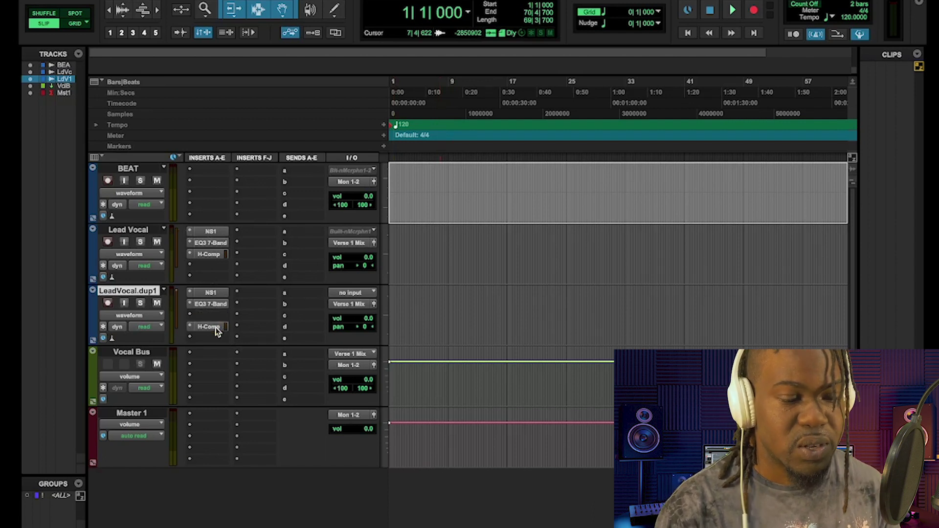
left_click(215, 317)
mouse_move(217, 315)
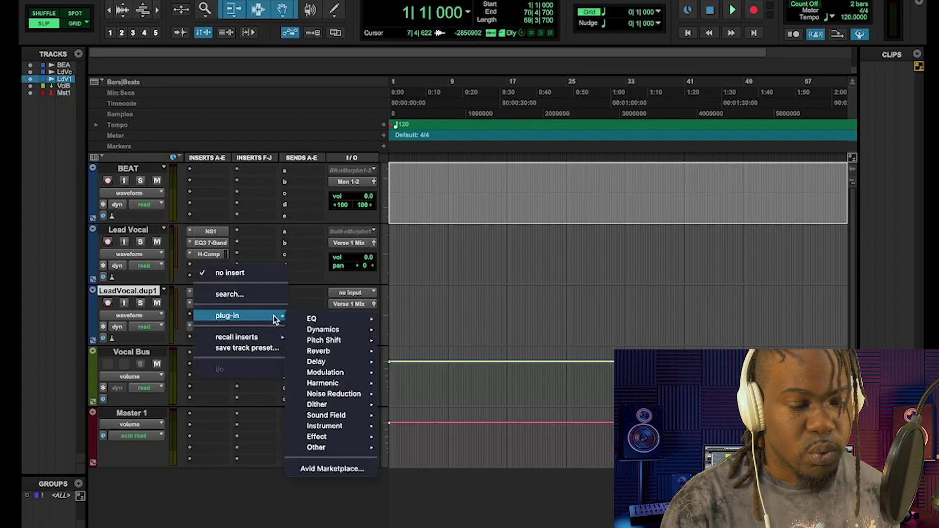
mouse_move(337, 340)
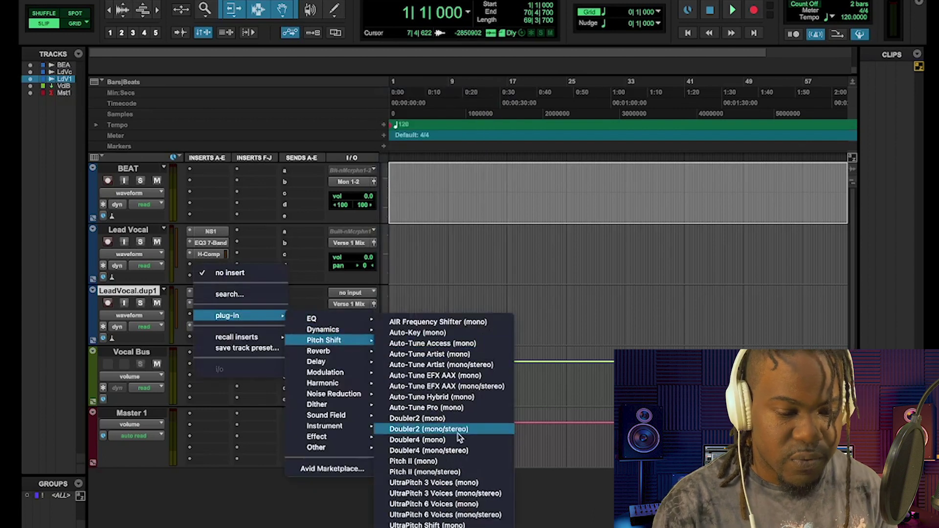
left_click(451, 450)
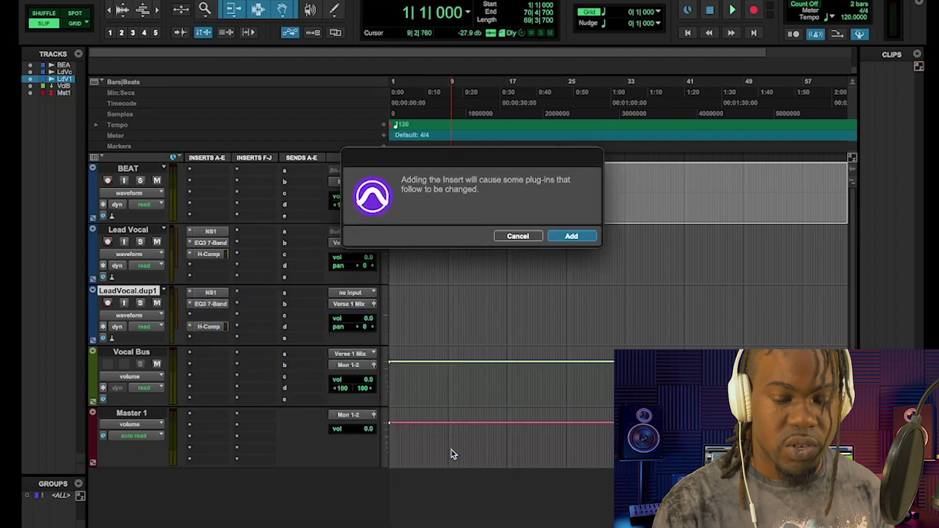
key("Return")
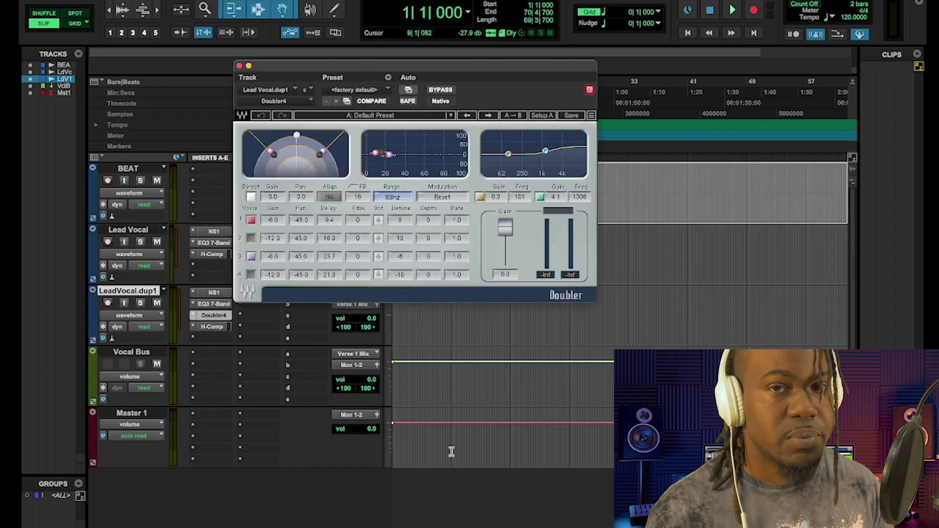
- Remove the Doubler4 insert from the duplicate vocal track
left_click(191, 316)
left_click(224, 274)
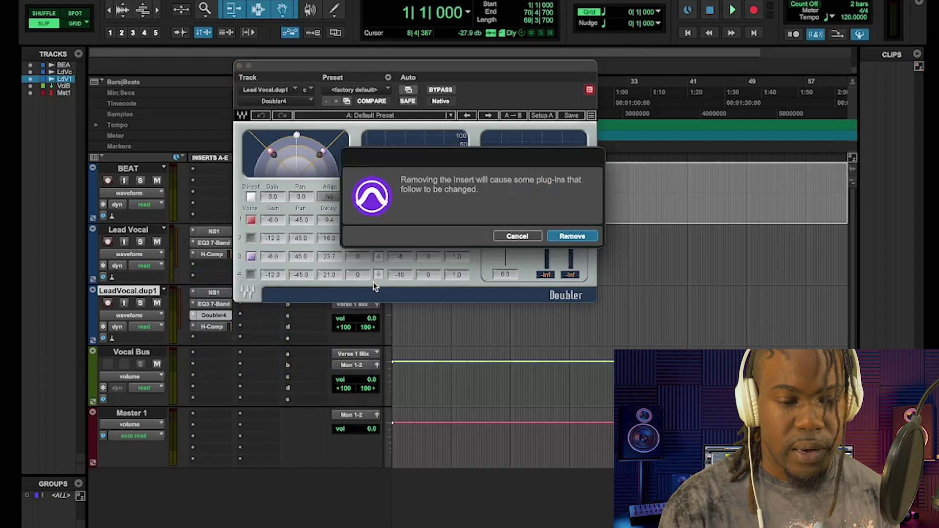
key("Return")
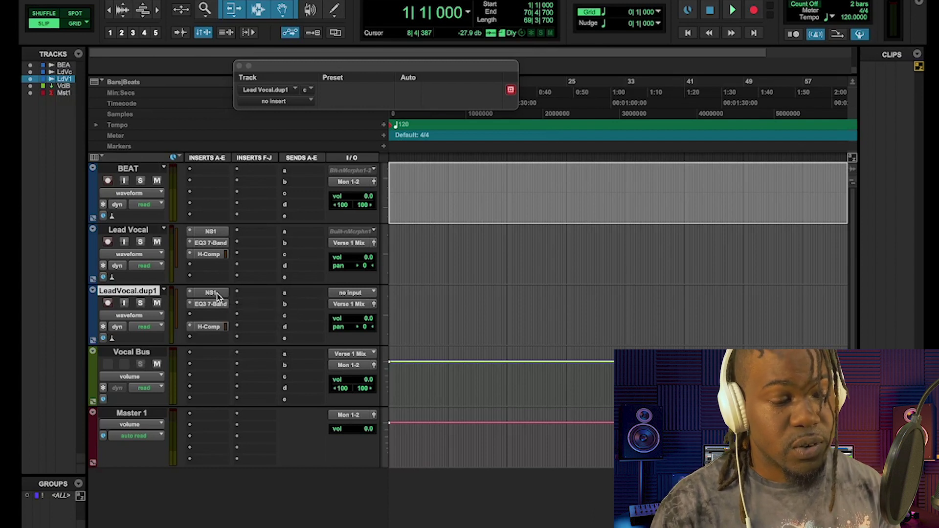
- Copy the NS1 insert from the duplicate vocal track to the Vocal Bus's first slot and set its noise suppression to 17.0
left_click_drag(217, 295, 212, 357)
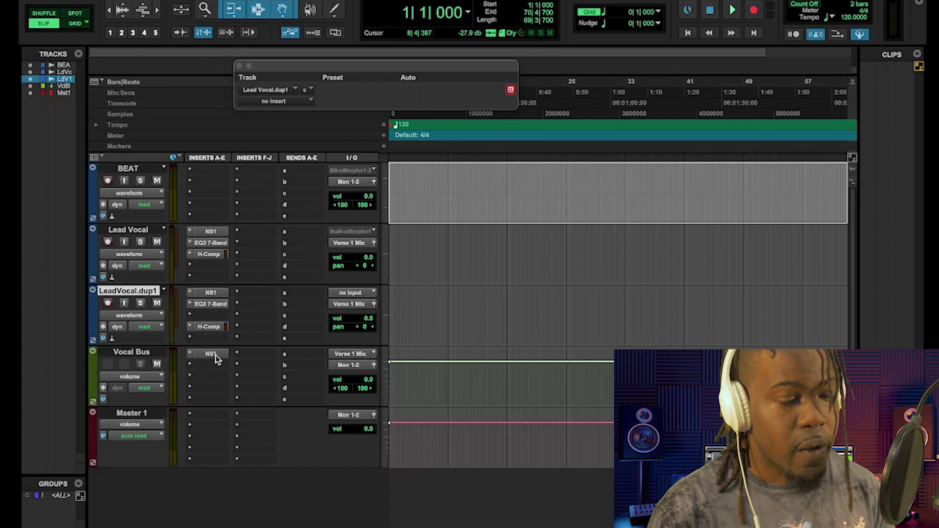
left_click(215, 355)
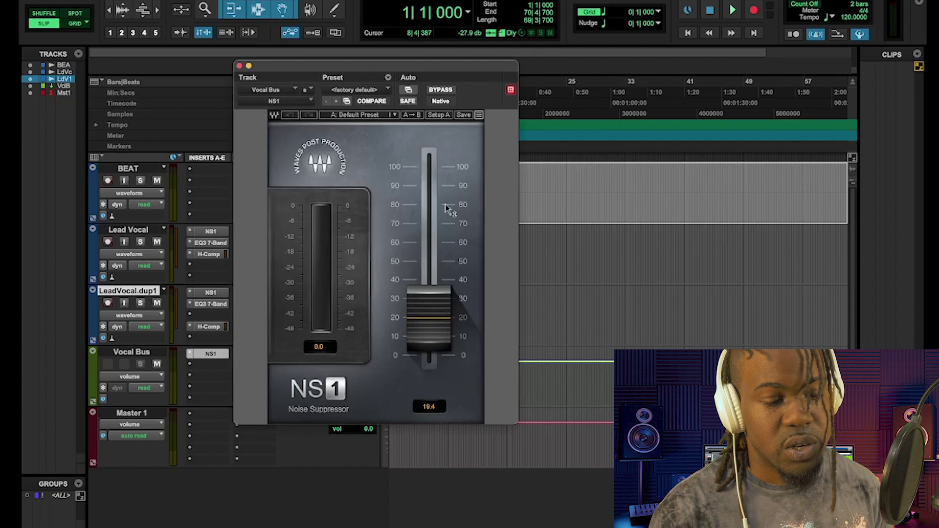
mouse_move(429, 333)
left_mouse_down()
mouse_move(430, 349)
mouse_move(429, 336)
left_mouse_up()
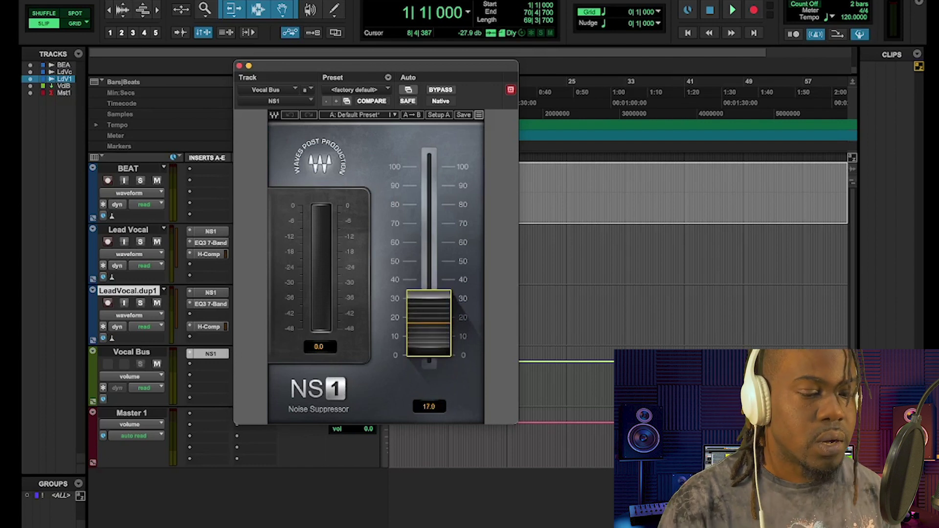
left_click(239, 65)
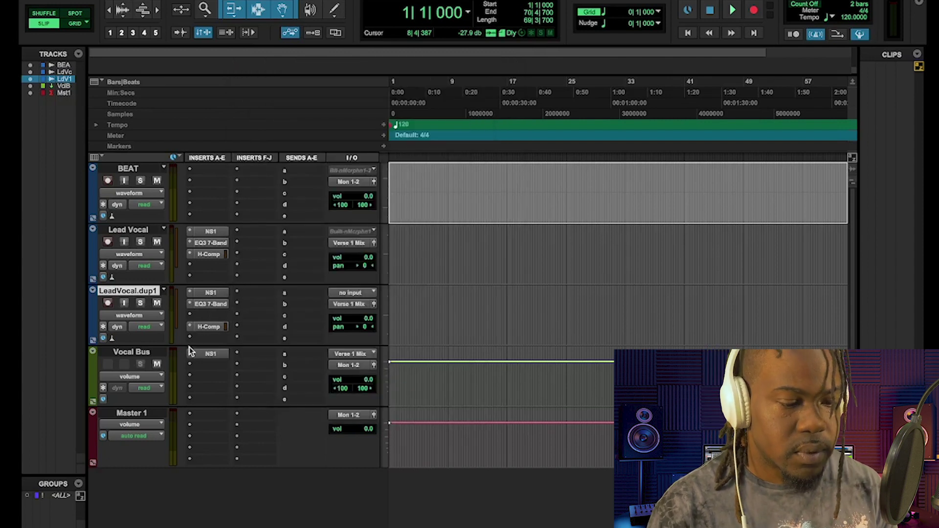
- Insert the multichannel EQ3 7-Band (stereo) in the Vocal Bus's second insert slot
left_click(203, 366)
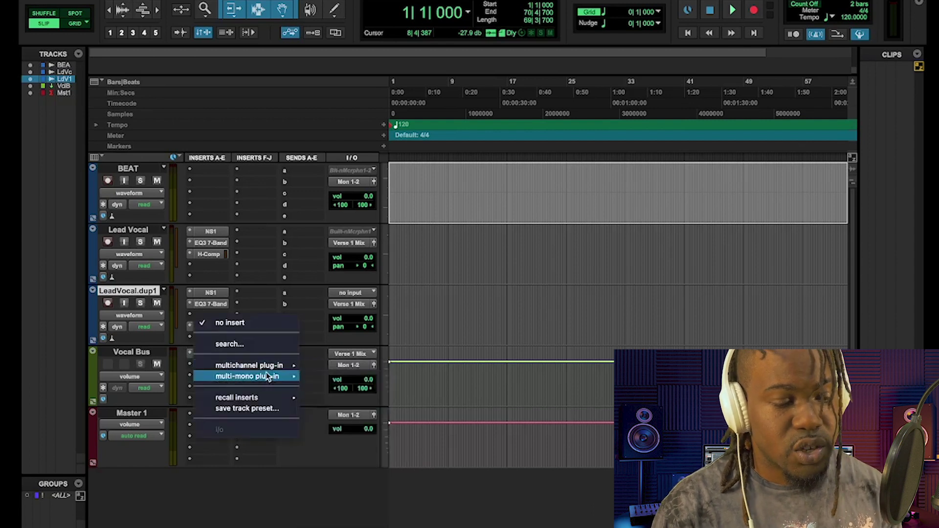
mouse_move(250, 364)
mouse_move(336, 368)
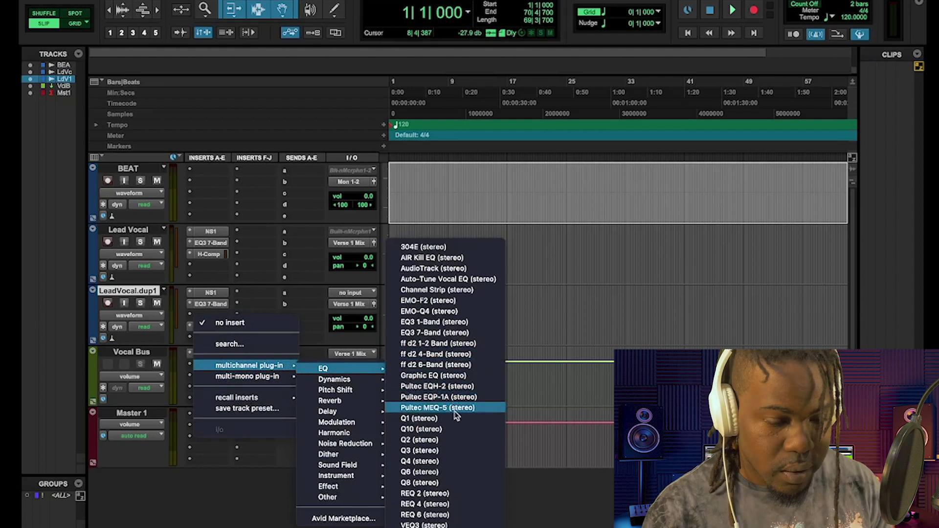
left_click(456, 334)
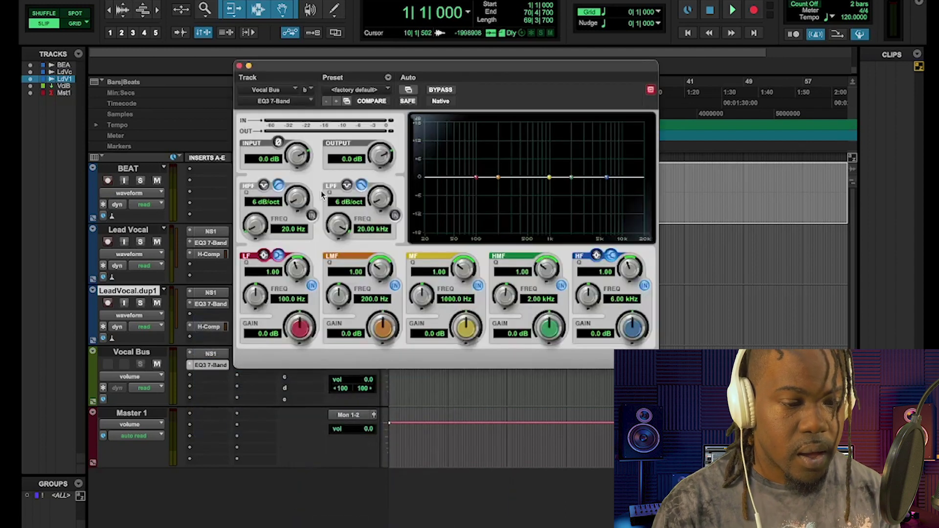
- Enable the Vocal Bus EQ's high-pass filter with a 12 dB/oct slope and a frequency of 203.9 Hz
left_click(311, 215)
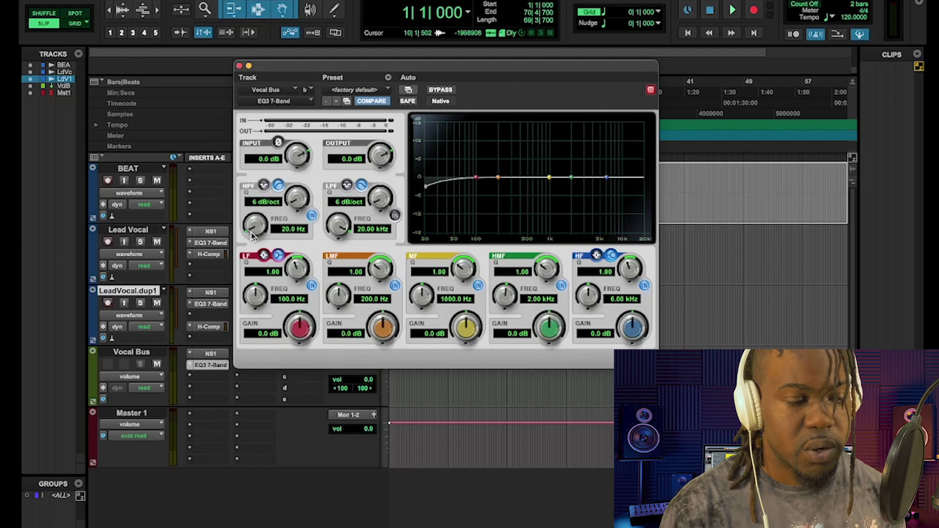
left_click_drag(303, 205, 300, 181)
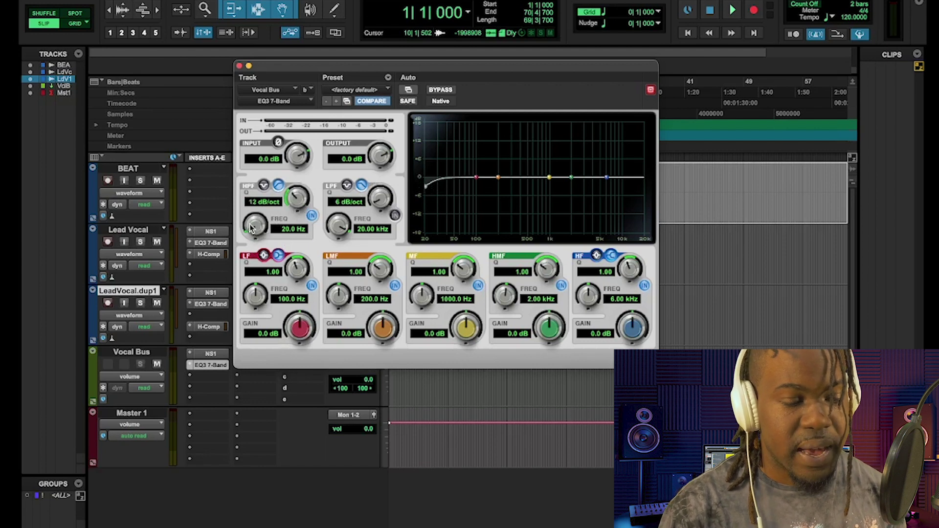
left_click_drag(253, 226, 248, 184)
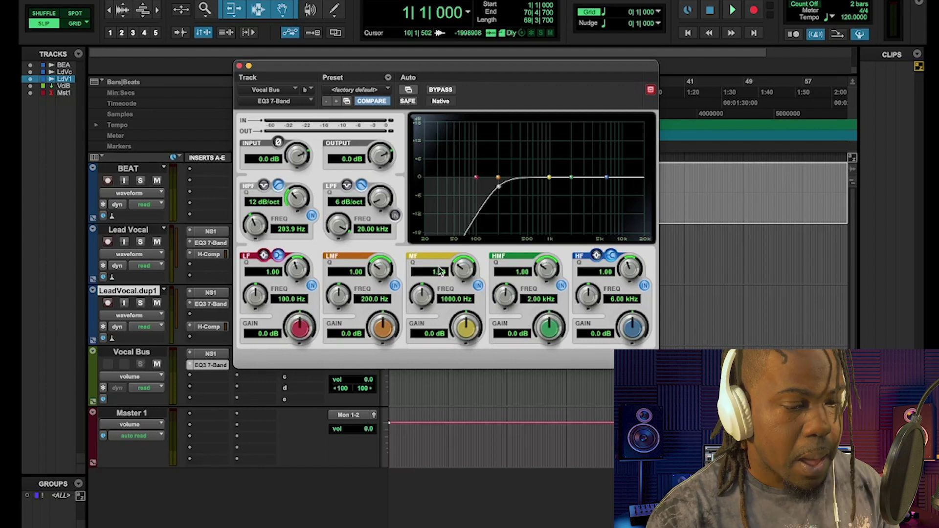
- Insert the multichannel ff d2 6-Band (stereo) EQ in the Vocal Bus's third insert slot
left_click(218, 376)
mouse_move(228, 379)
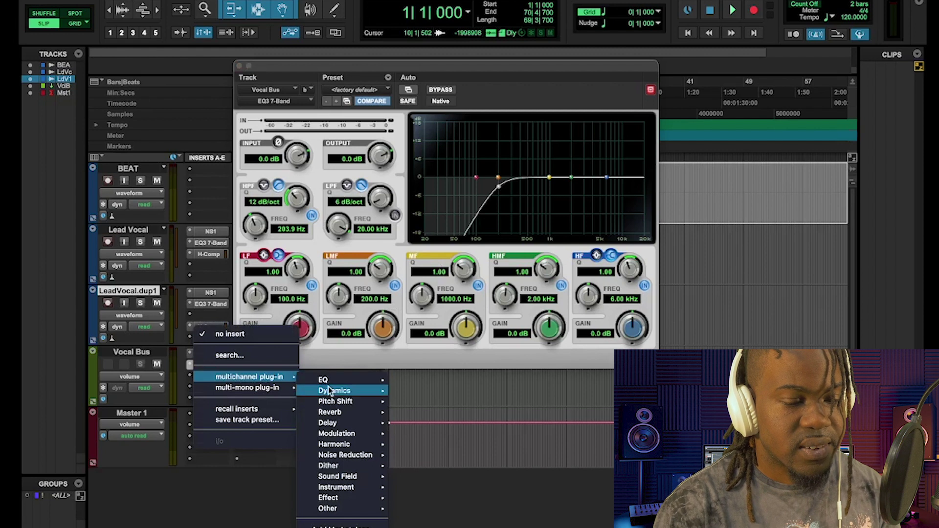
mouse_move(325, 380)
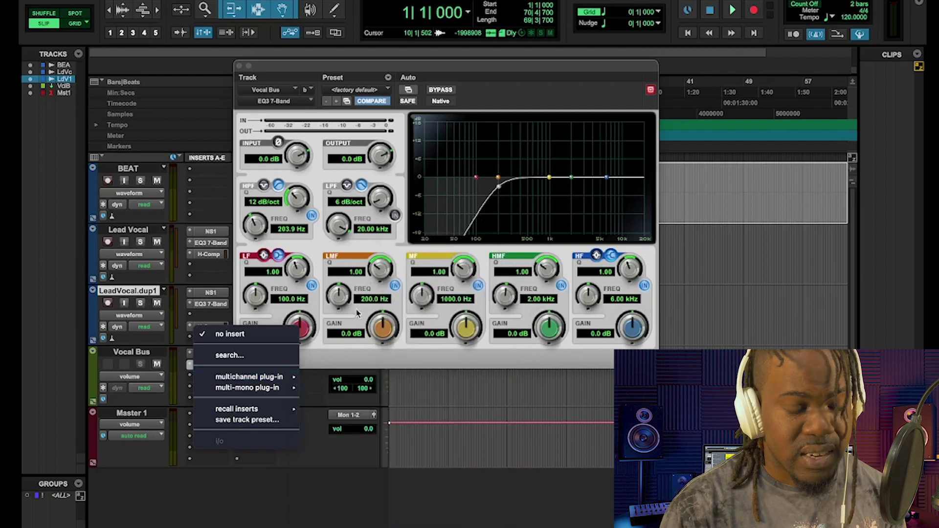
mouse_move(286, 377)
mouse_move(363, 380)
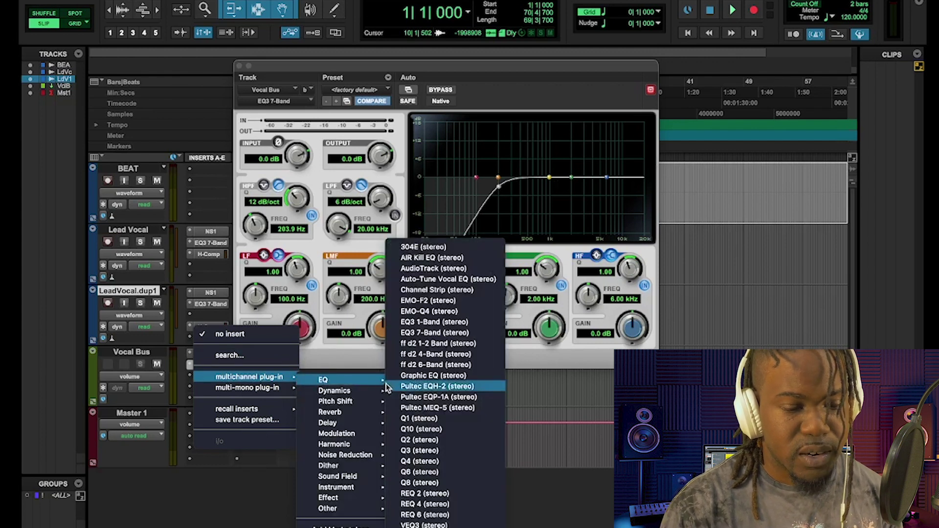
left_click(439, 366)
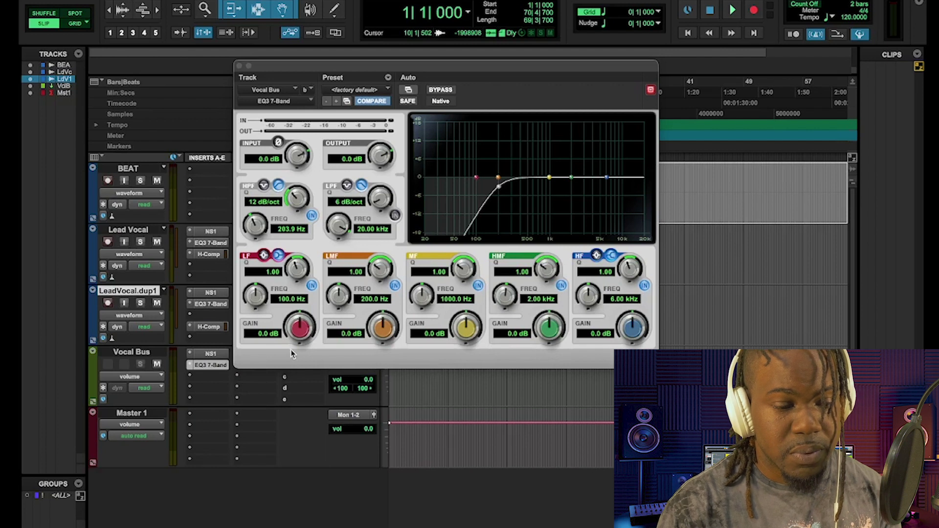
left_click(218, 381)
mouse_move(218, 381)
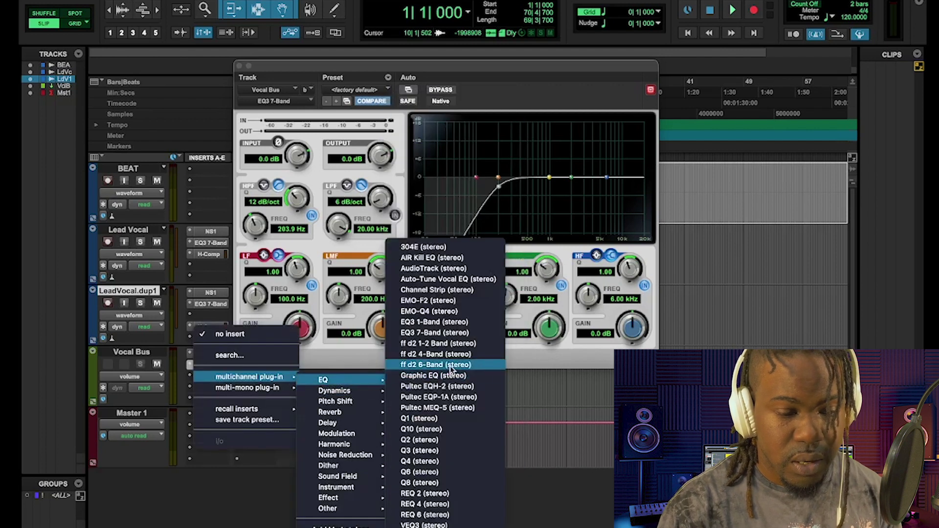
left_click(450, 365)
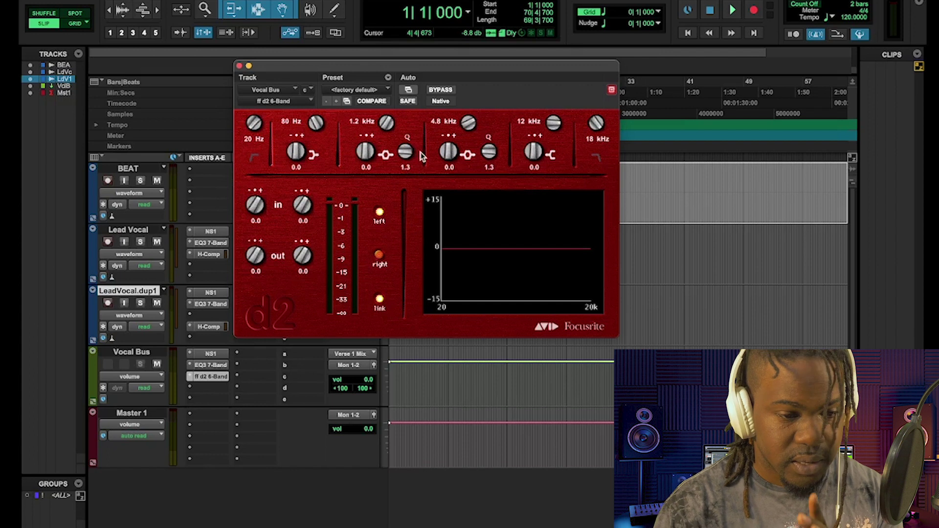
- Set the Vocal Bus's third insert slot to the multichannel Q10 (stereo) EQ
left_click(193, 380)
mouse_move(196, 378)
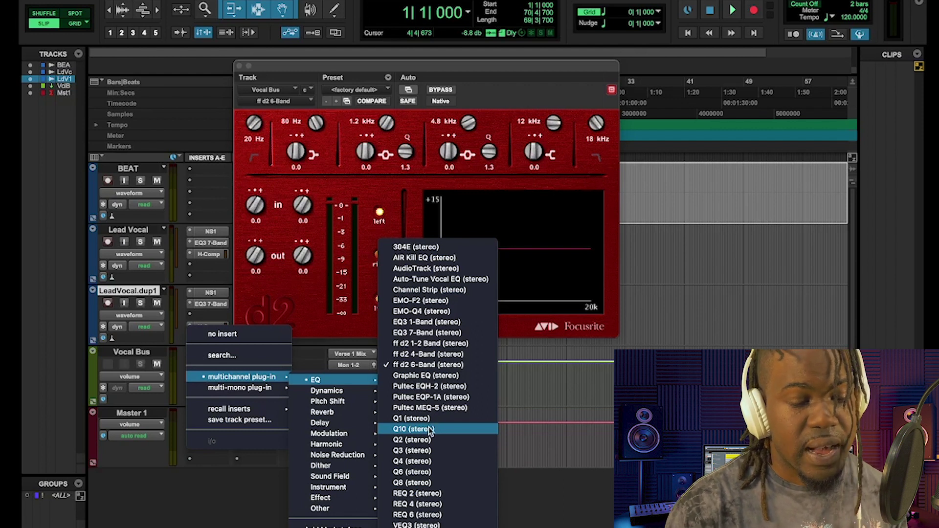
left_click(431, 428)
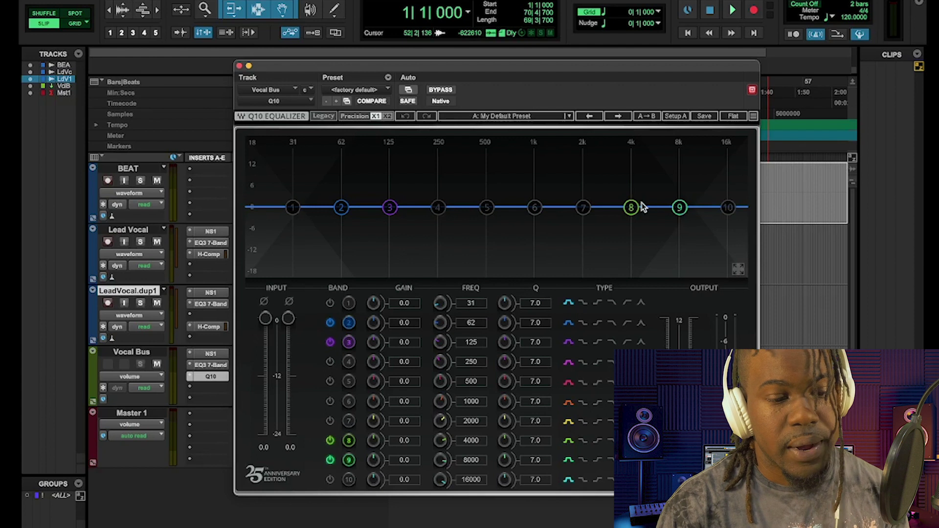
- Enable band 1 of the Q10 as a high-pass filter with its frequency at 295 Hz
left_click(626, 303)
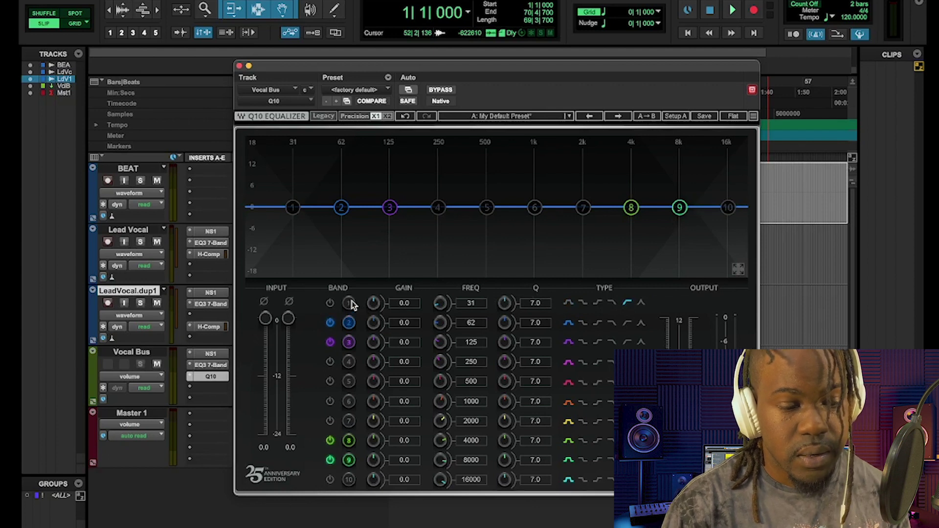
left_click(330, 303)
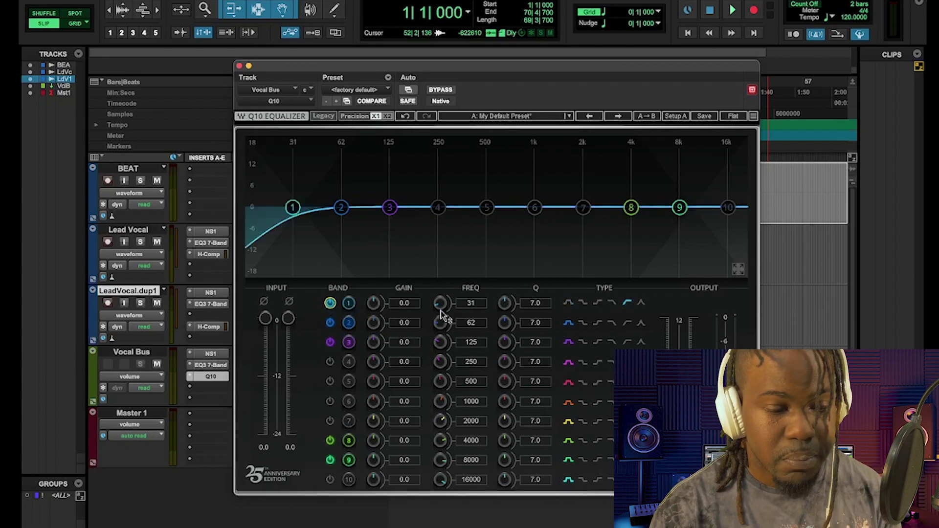
left_click_drag(441, 306, 442, 266)
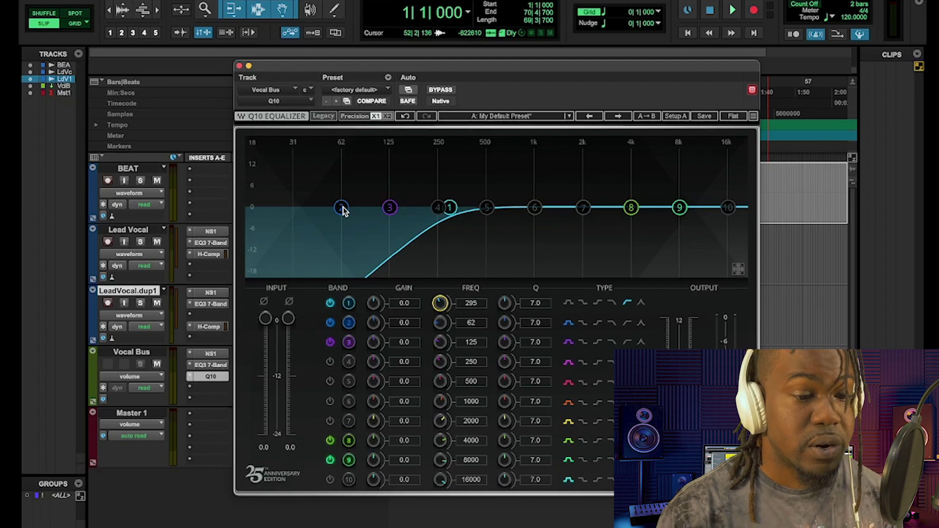
- Boost the Q10's band 2 to a gain of 18.0 and sweep it through the low frequencies, ending at 110 Hz
left_click_drag(342, 208, 353, 139)
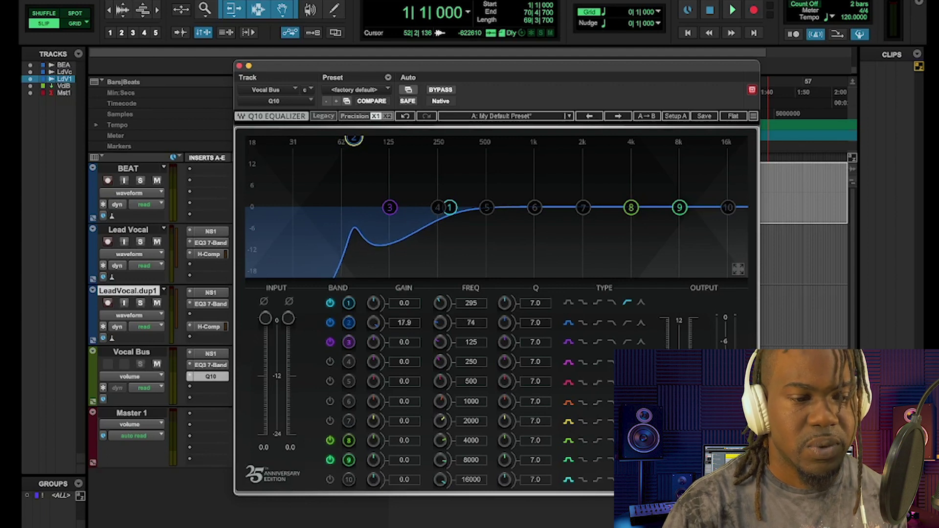
left_click_drag(353, 138, 359, 137)
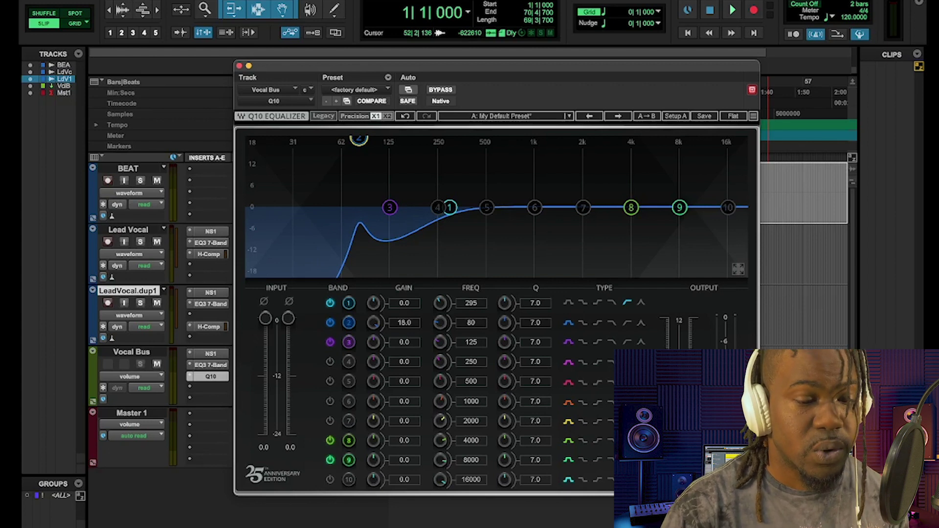
left_click_drag(359, 139, 382, 138)
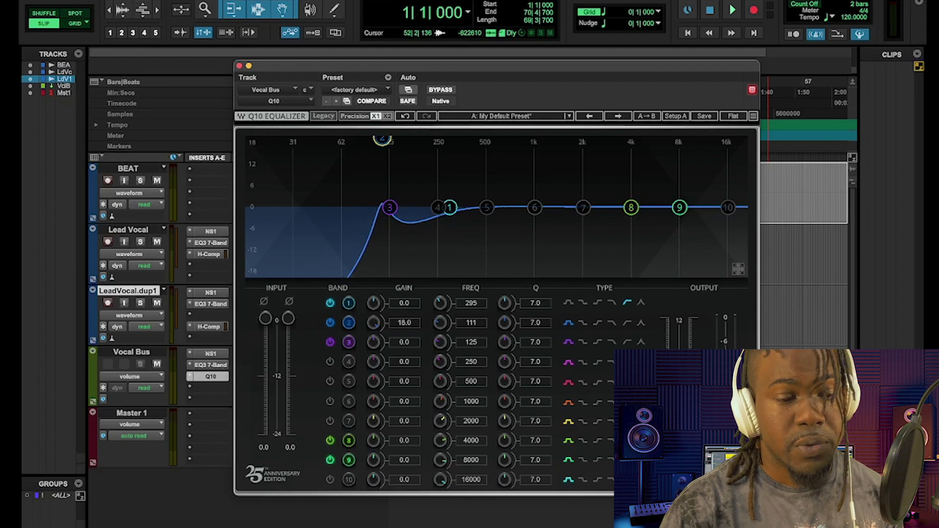
left_click_drag(382, 138, 384, 138)
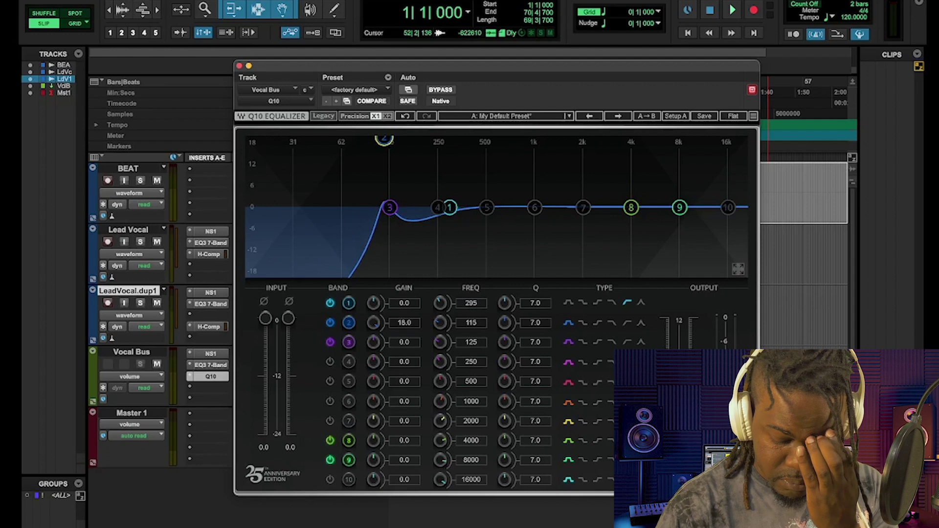
left_click_drag(383, 138, 386, 138)
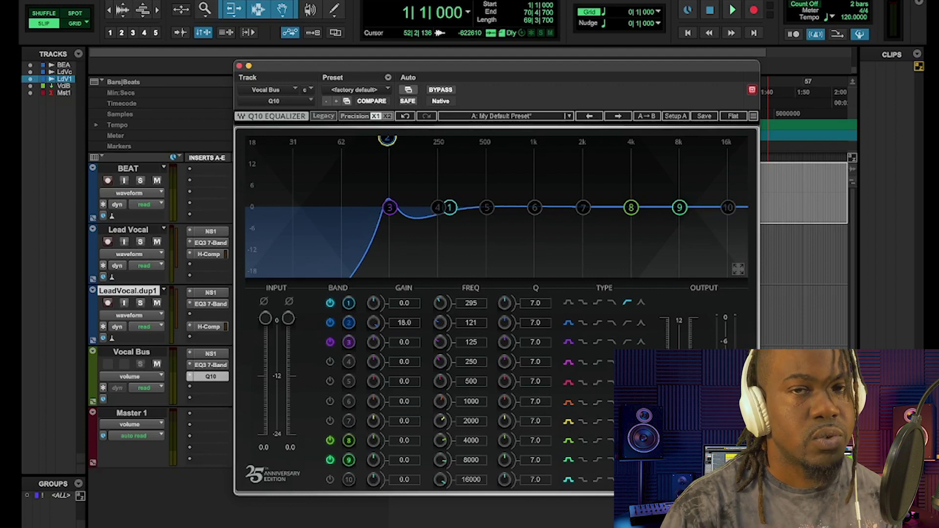
left_click_drag(386, 138, 389, 139)
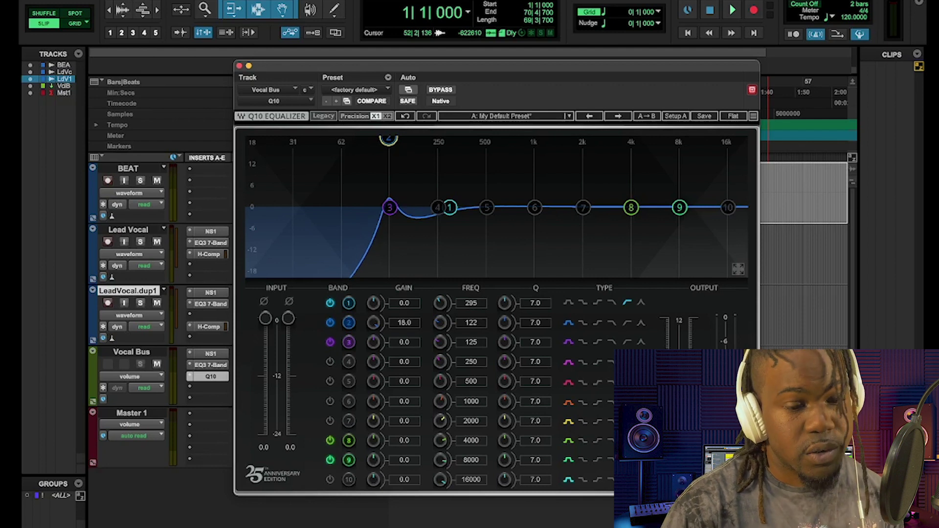
mouse_move(389, 139)
left_mouse_down()
mouse_move(368, 138)
mouse_move(383, 139)
left_mouse_up()
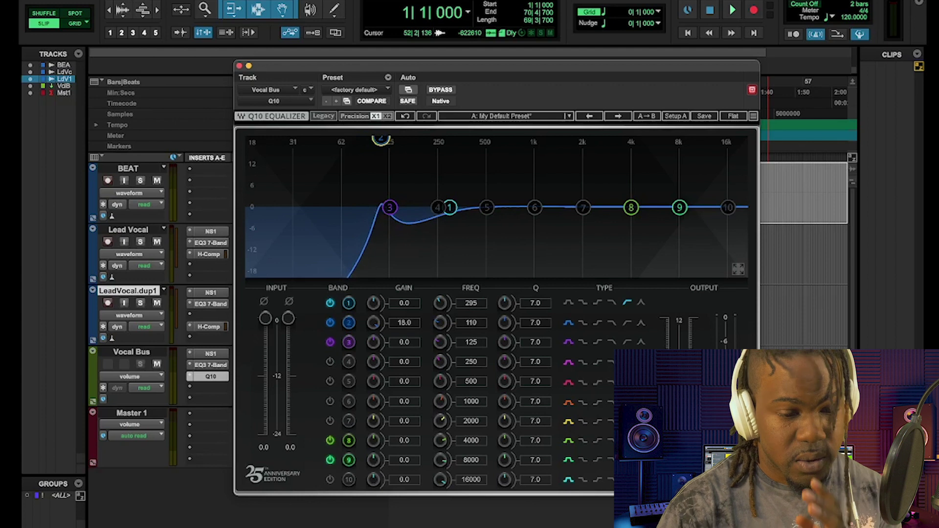
- Set the Q10's band 1 Q to 27.8, and band 2 to 169 Hz with a gain of -3.9 and a Q of 5.6
mouse_move(504, 303)
left_mouse_down()
mouse_move(504, 310)
mouse_move(504, 291)
mouse_move(507, 325)
left_mouse_up()
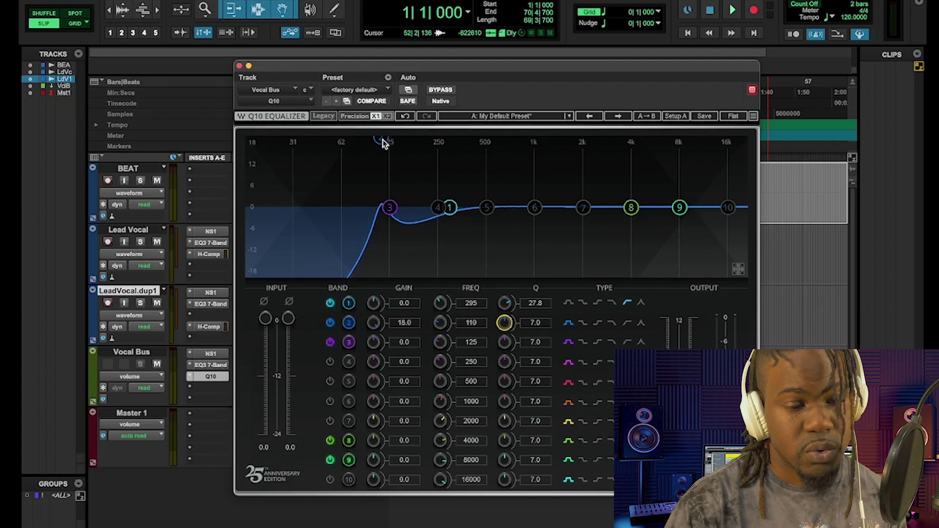
left_click_drag(382, 142, 417, 140)
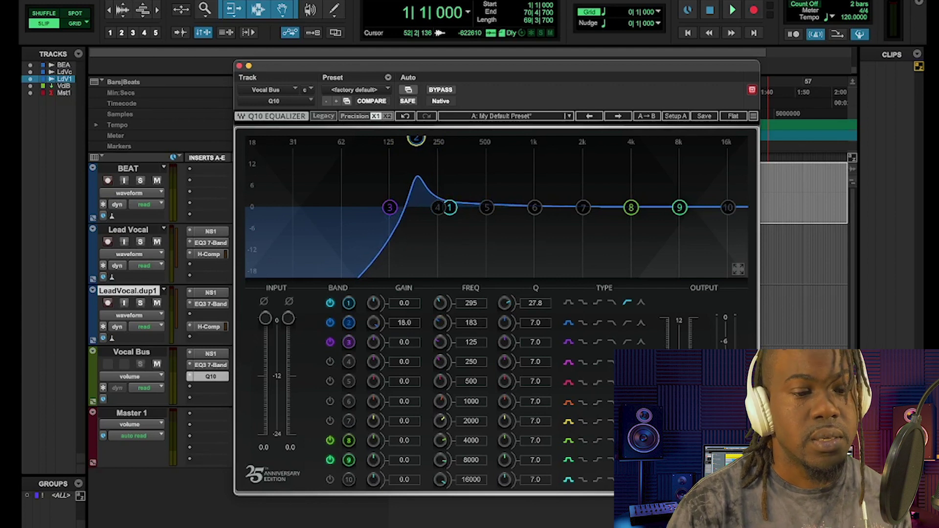
mouse_move(416, 139)
left_mouse_down()
mouse_move(390, 139)
mouse_move(411, 139)
left_mouse_up()
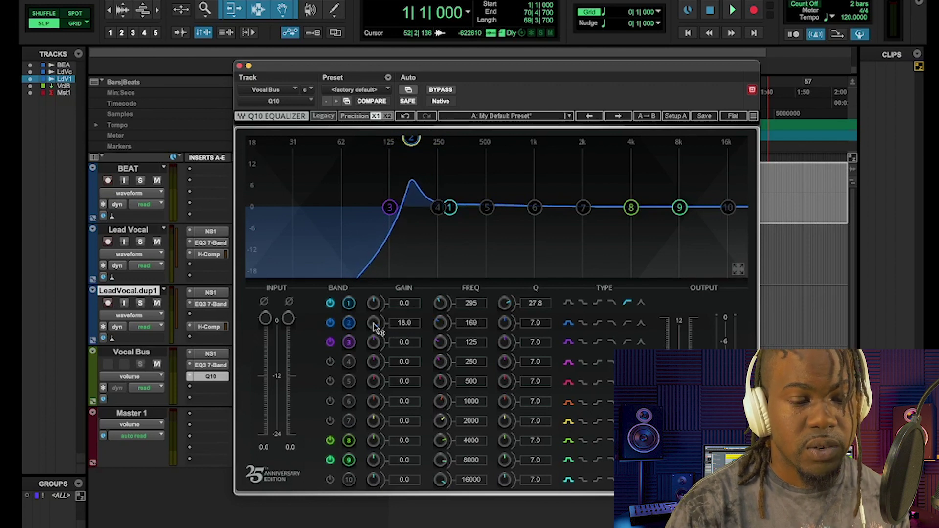
left_click_drag(374, 323, 373, 420)
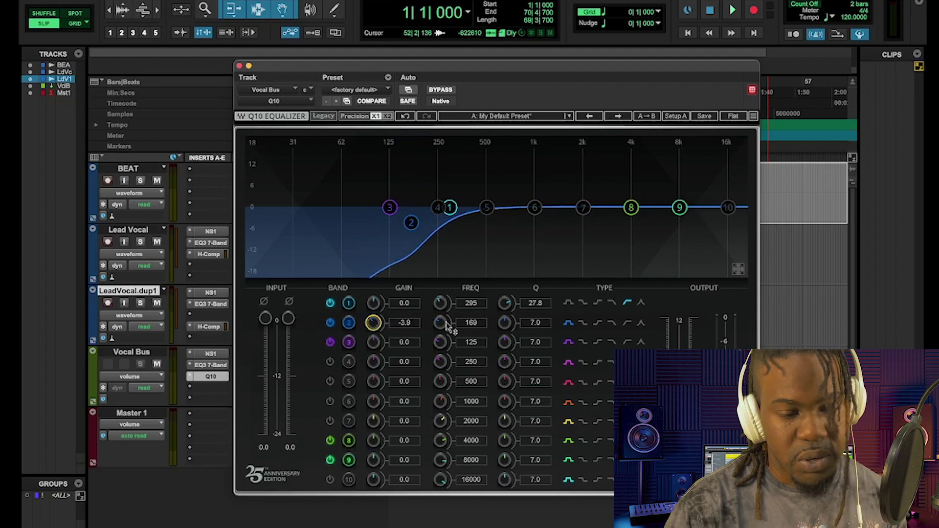
mouse_move(506, 325)
left_mouse_down()
mouse_move(506, 335)
mouse_move(496, 312)
left_mouse_up()
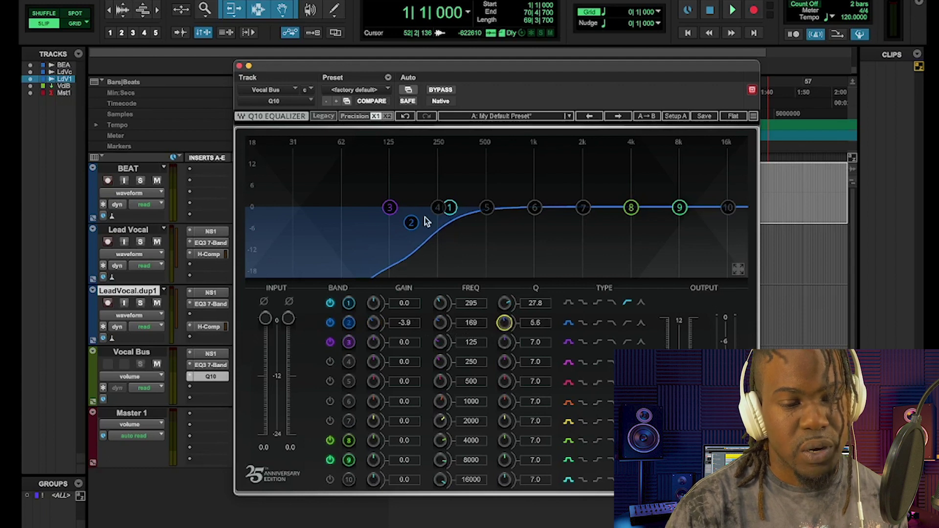
- Set the Q10's band 3 to 422 Hz with a gain of -1.9 and close the plug-in window
left_click_drag(392, 210, 474, 139)
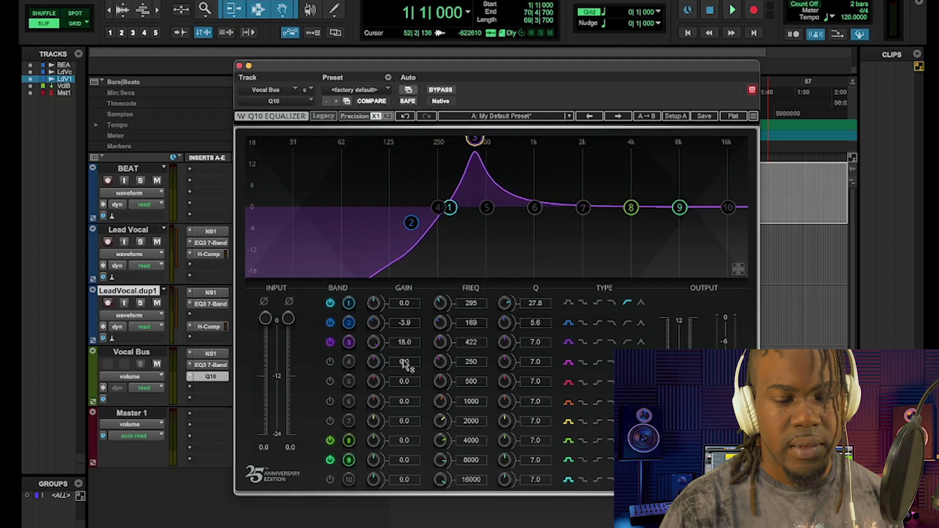
left_click_drag(377, 345, 378, 388)
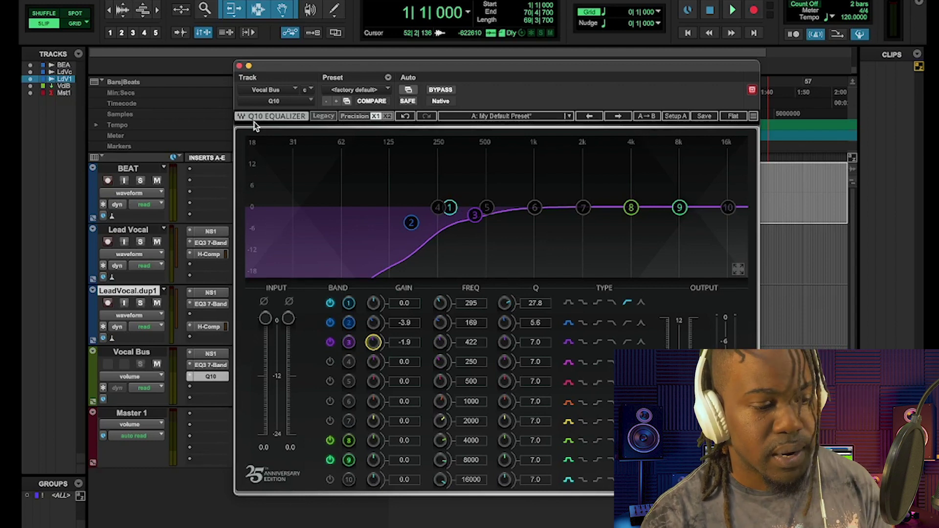
left_click(239, 66)
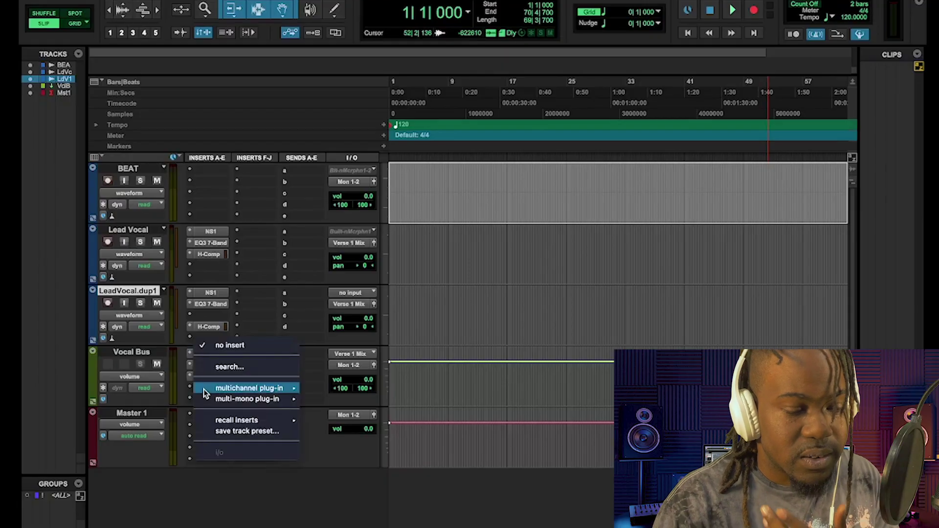
- Insert the multichannel CLA Vocals (stereo) effect in the Vocal Bus's fourth insert slot
mouse_move(204, 389)
mouse_move(362, 509)
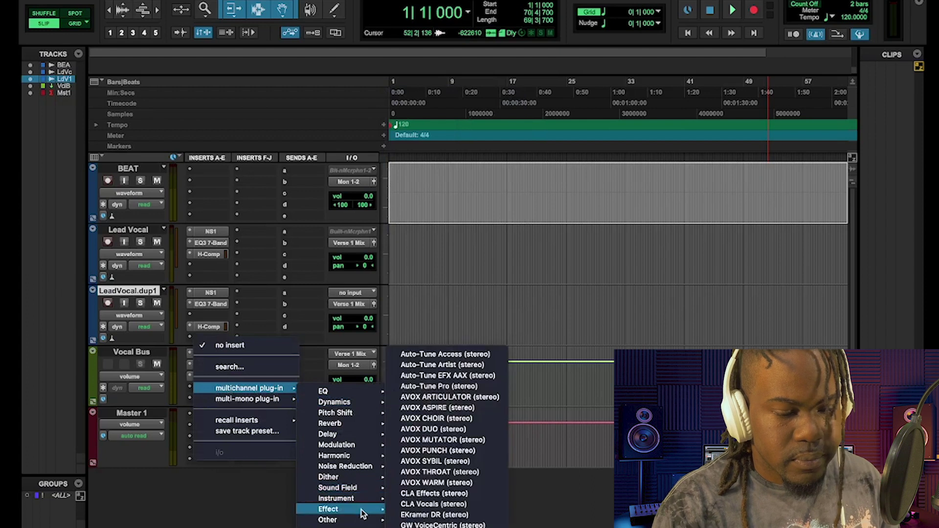
left_click(429, 505)
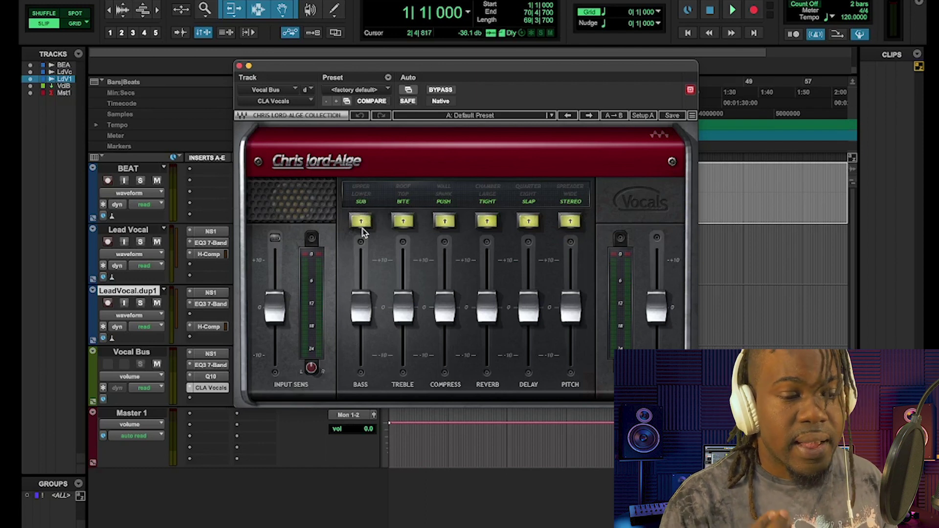
- Try the Quarter, Eight and Slap delay modes in CLA Vocals, ending on Slap
left_click(532, 196)
left_click(530, 185)
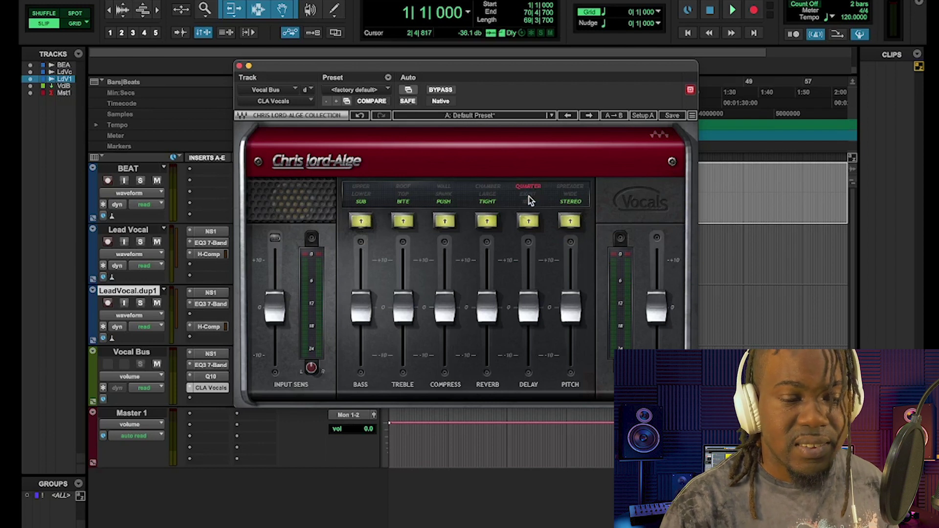
left_click(529, 199)
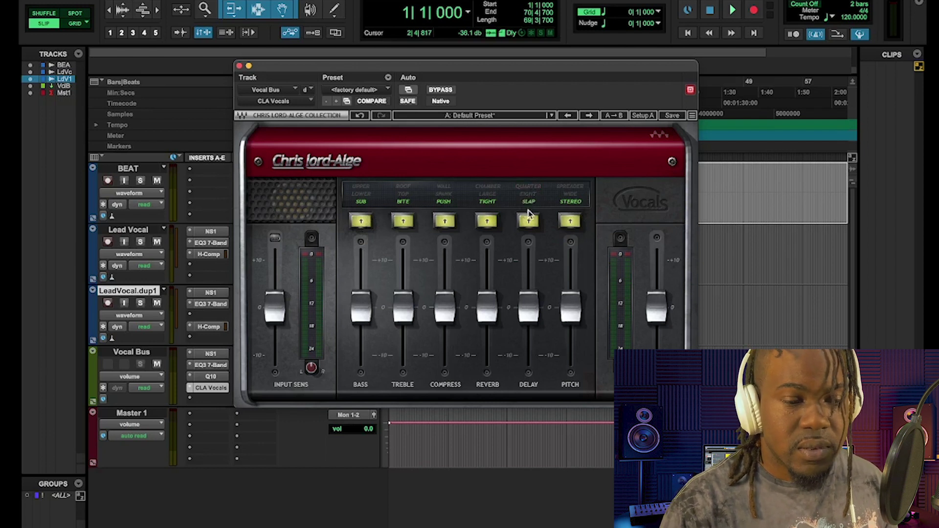
left_click(529, 187)
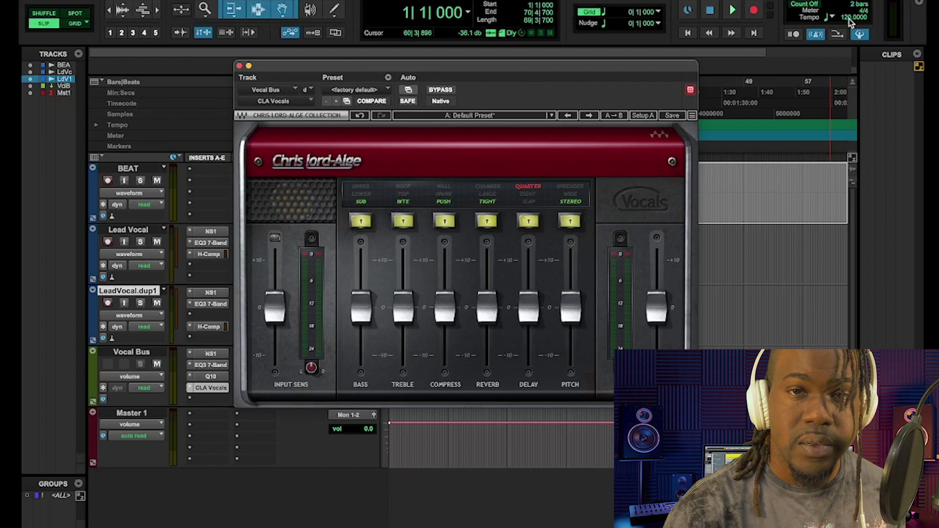
left_click(526, 201)
left_click(527, 201)
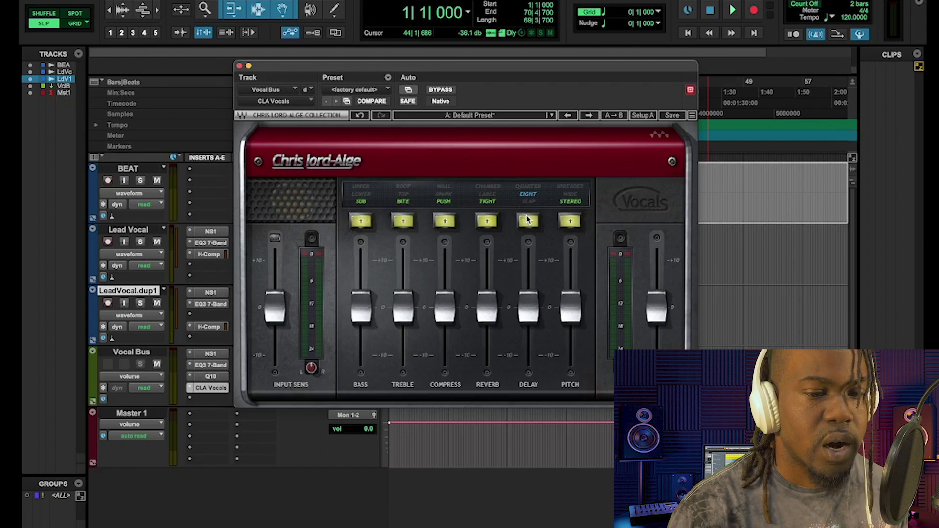
left_click(532, 204)
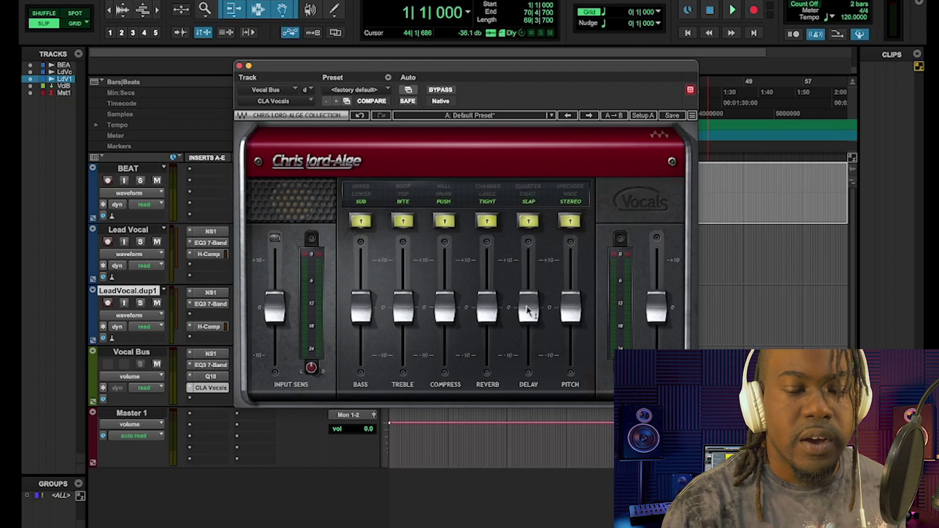
- Lower the CLA Vocals delay to about -7 in Quarter mode and set the reverb type to Large
left_click_drag(526, 308, 530, 341)
left_click(529, 186)
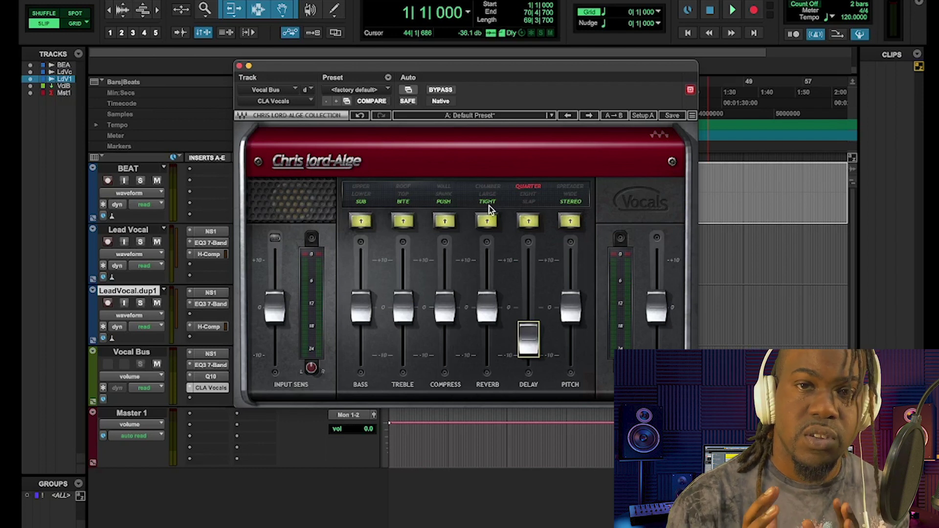
left_click(488, 195)
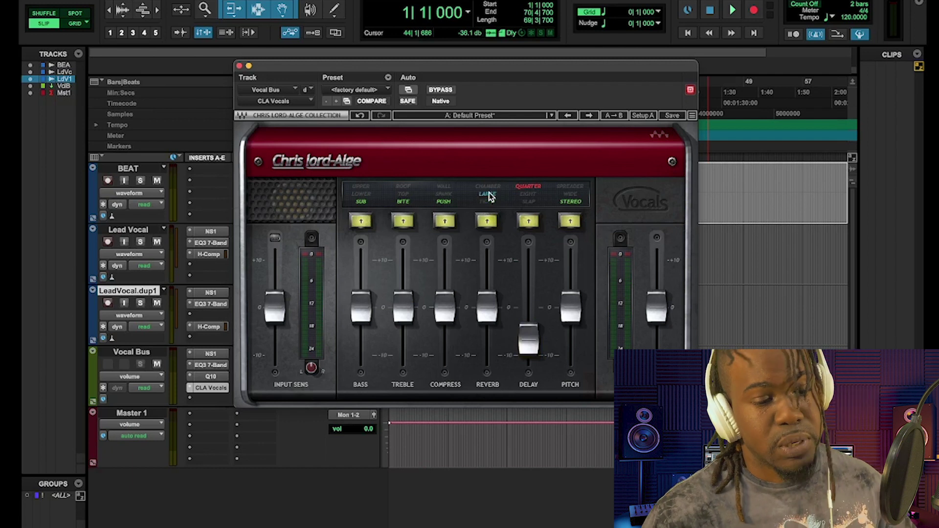
- Switch the CLA Vocals reverb type to Chamber and the compression mode to Wall
left_click(491, 191)
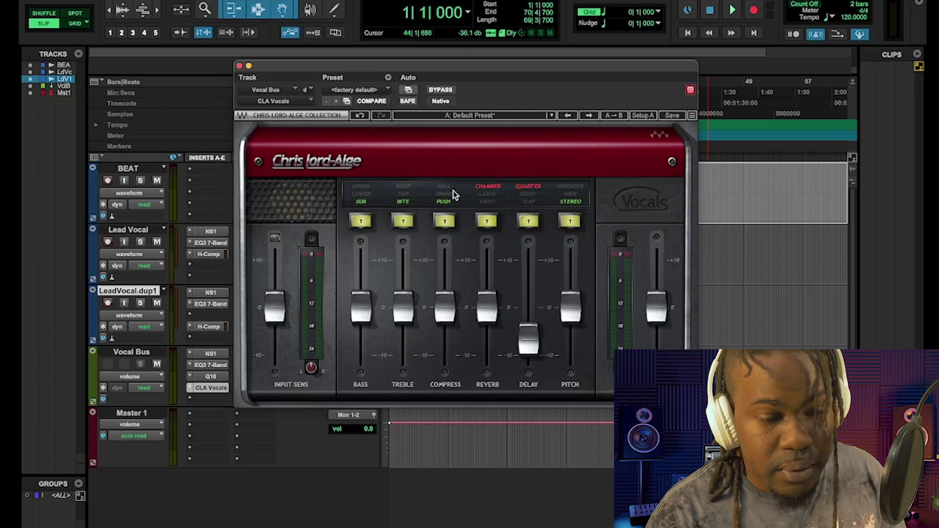
left_click(444, 194)
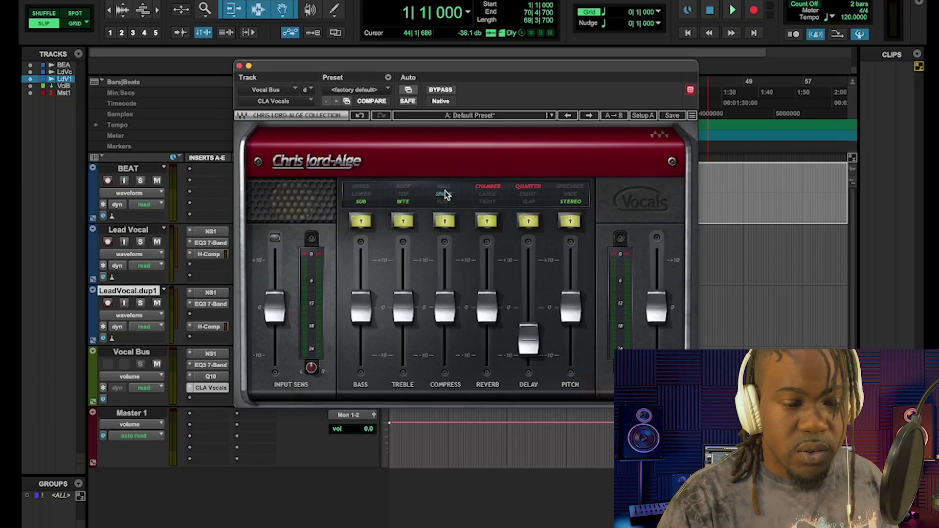
left_click(444, 189)
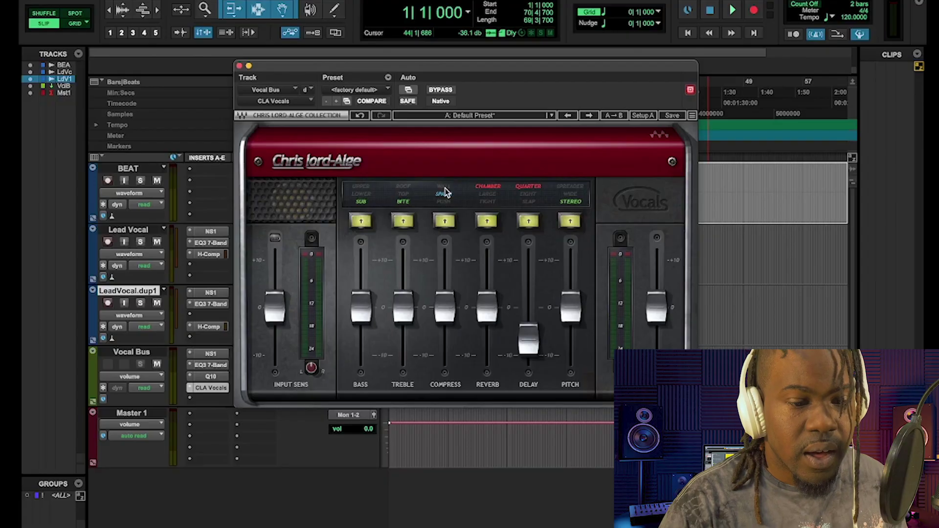
left_click(445, 192)
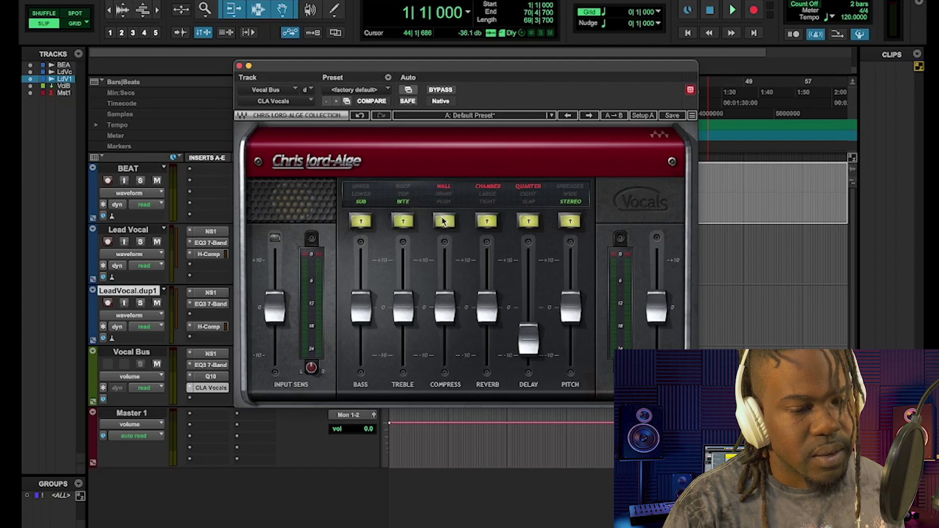
- Compare the Push, Spank and Wall compression modes in CLA Vocals, ending on Wall
left_click(444, 199)
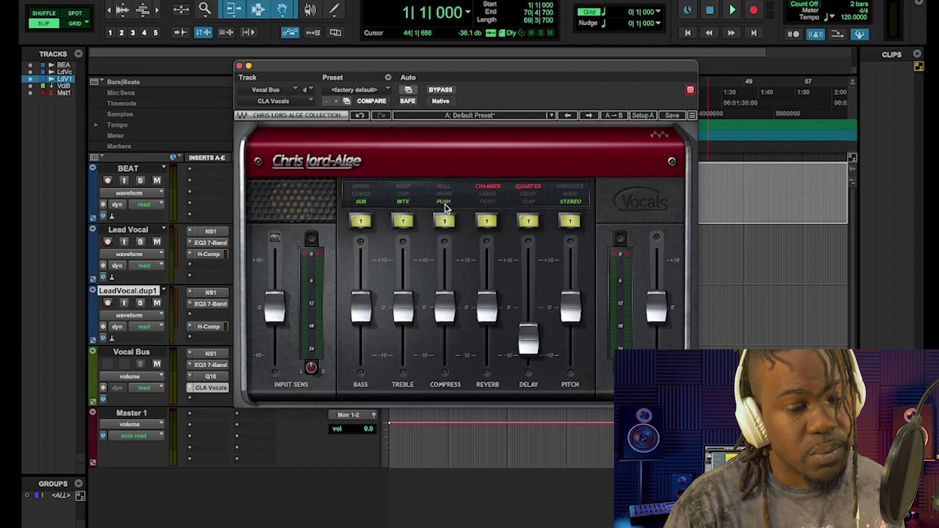
left_click(447, 194)
left_click(444, 189)
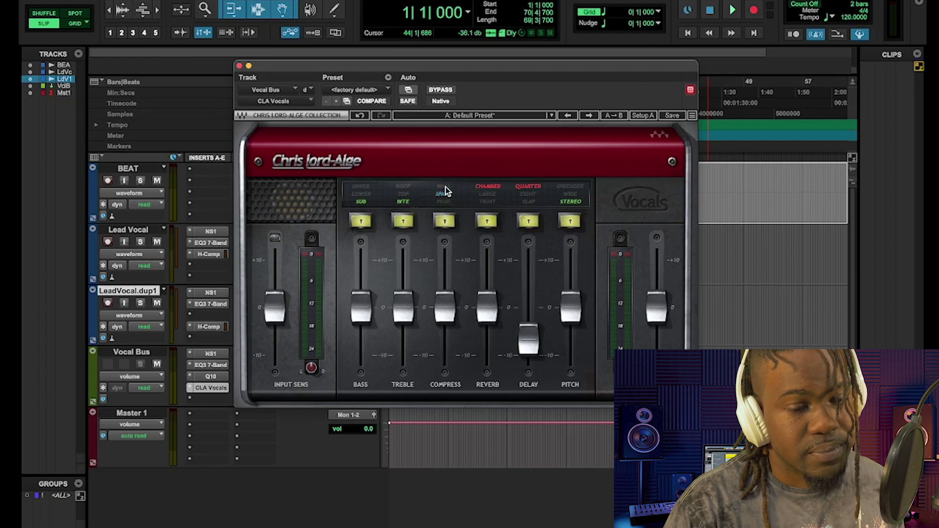
left_click(444, 201)
left_click(444, 200)
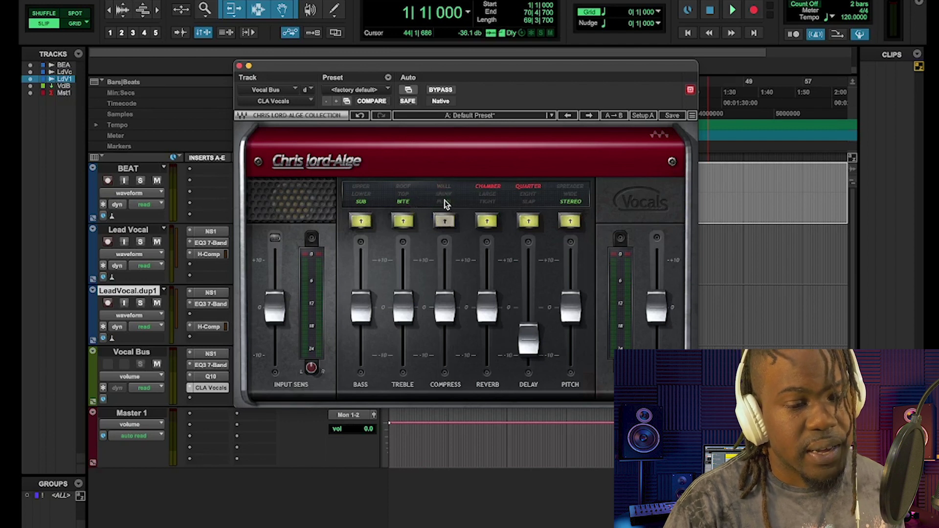
left_click(444, 196)
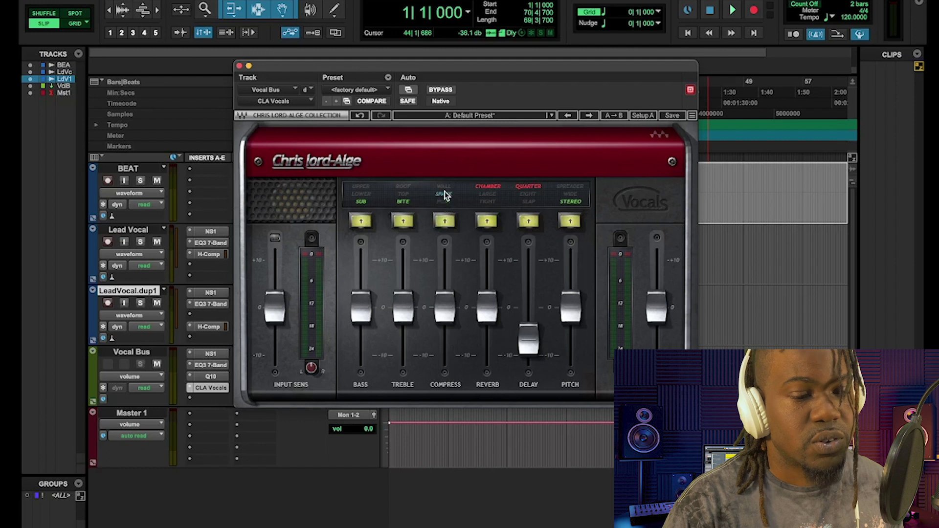
left_click(444, 188)
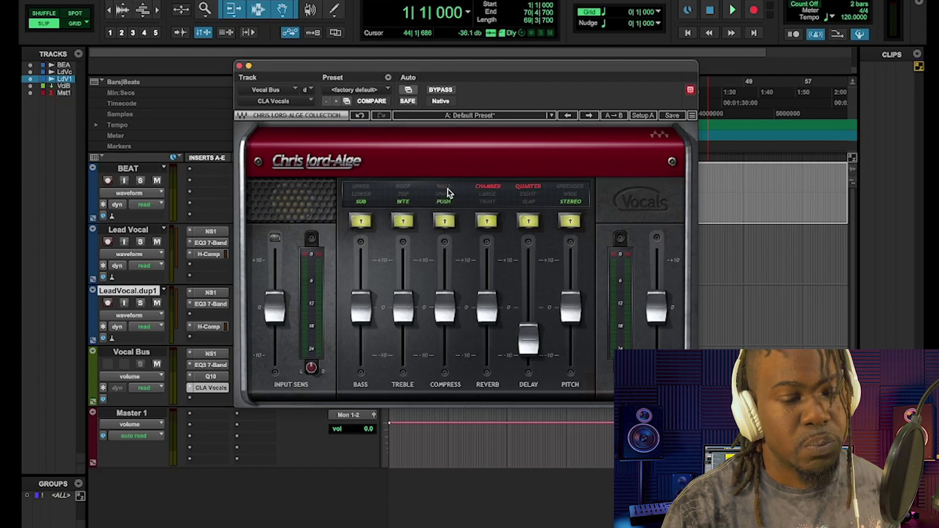
left_click(447, 190)
- Try the Roof and Top treble modes, ending on Top, and raise the compression to 3.7
left_click(402, 201)
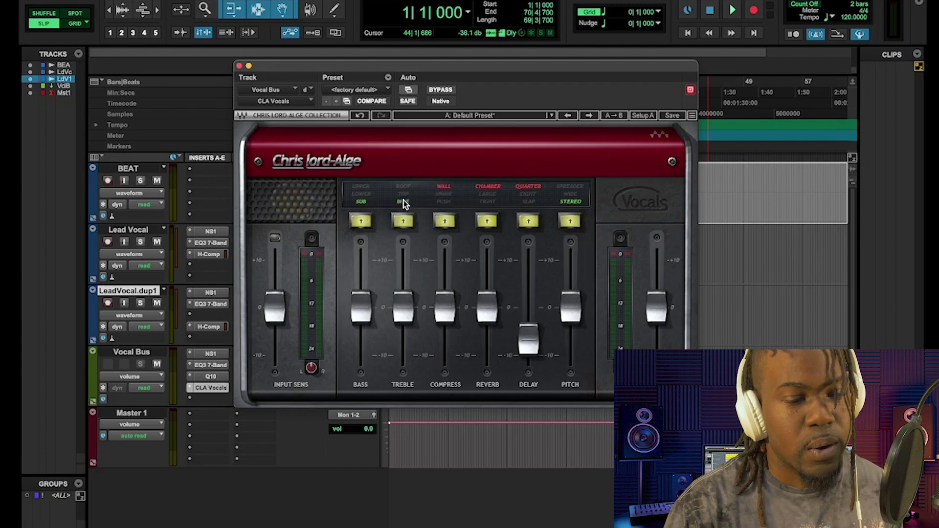
left_click(403, 187)
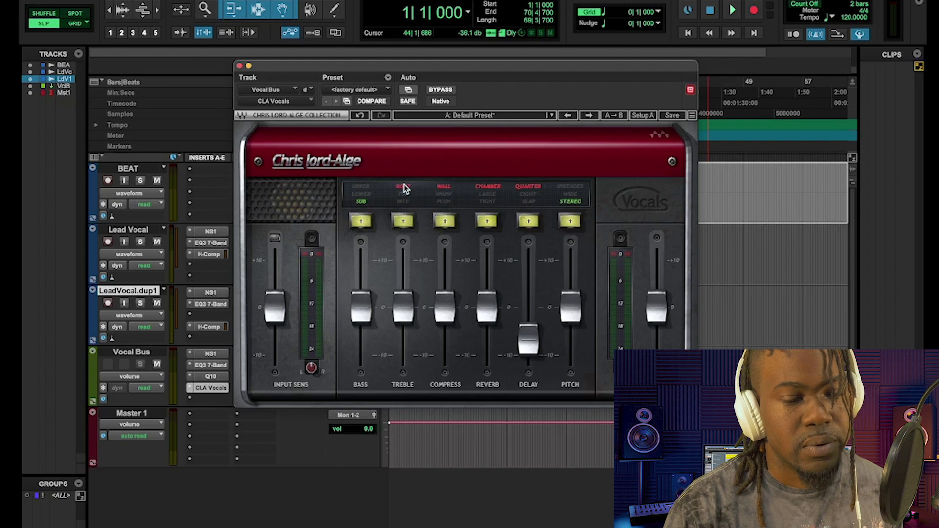
left_click(403, 194)
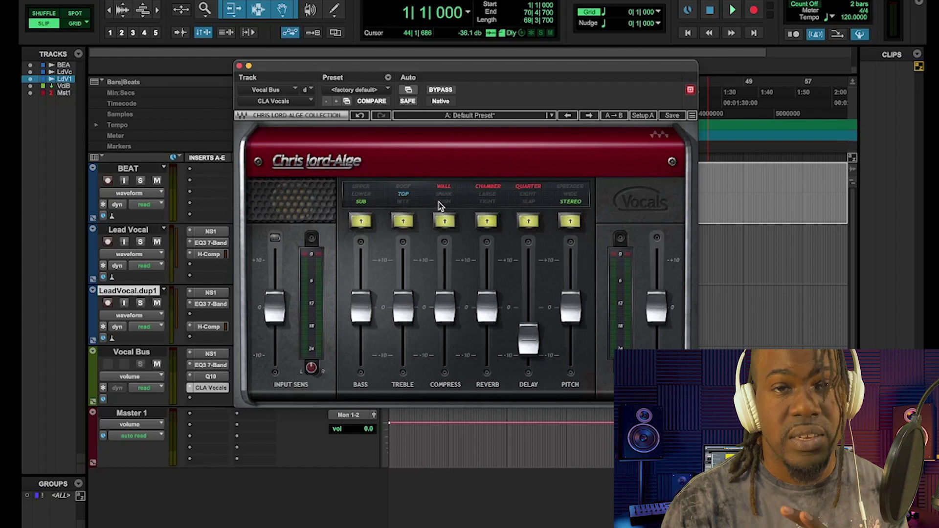
left_click_drag(441, 299, 441, 280)
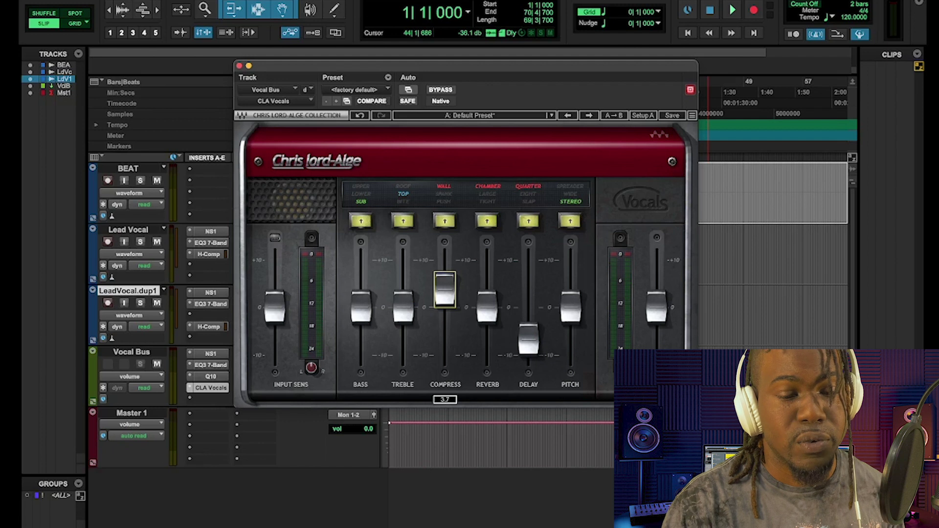
- Lower the treble slightly below 0 and compare the Roof, Top and Bite modes, ending on Roof
left_click(404, 188)
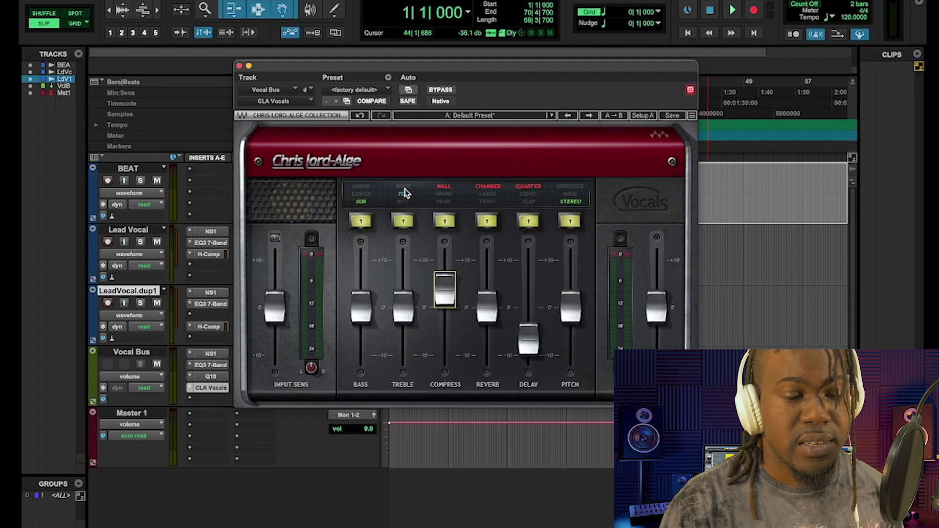
left_click_drag(401, 311, 400, 321)
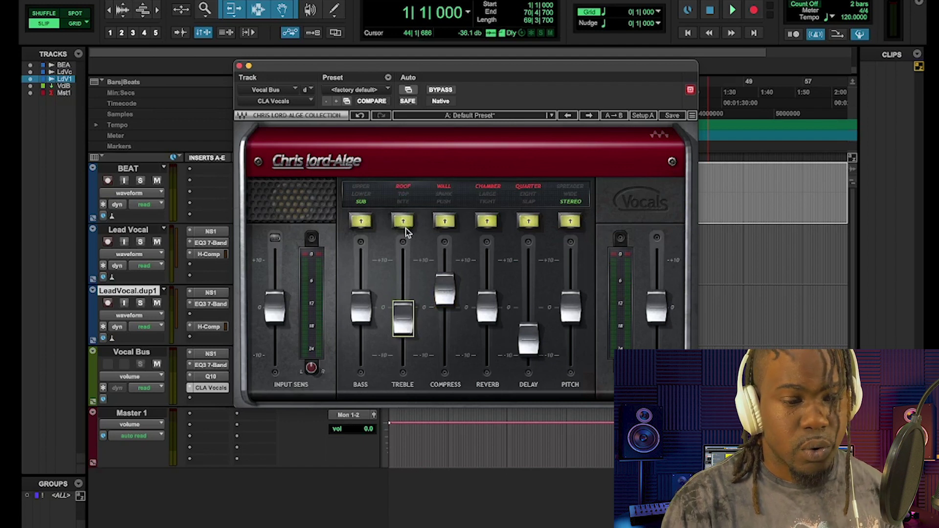
left_click(403, 196)
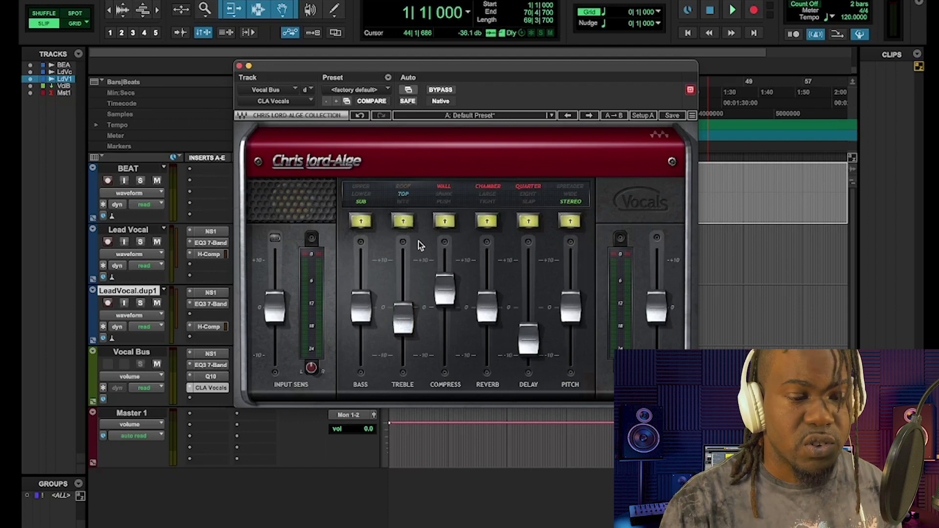
left_click(405, 209)
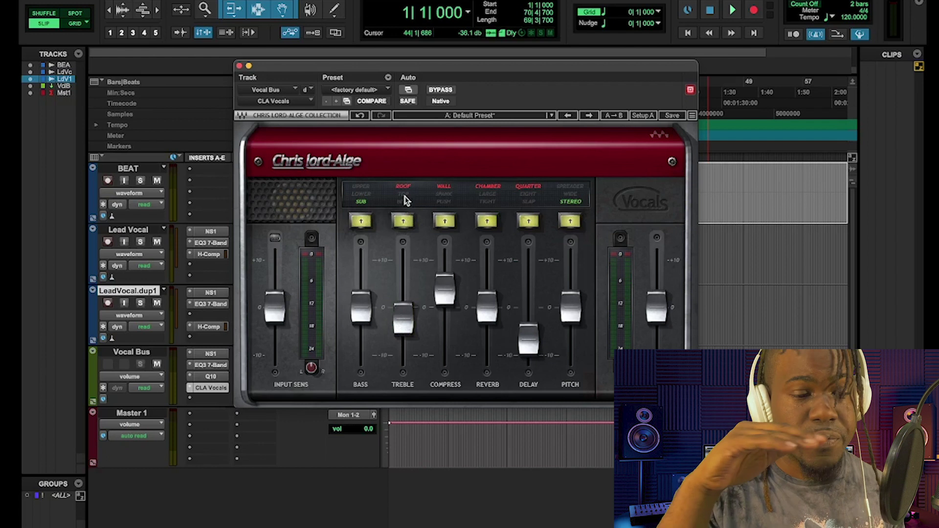
left_click(403, 201)
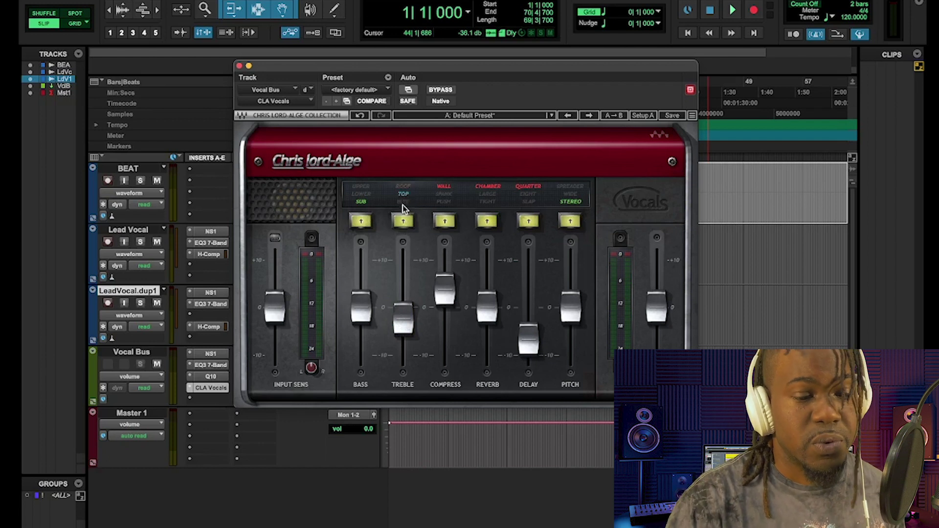
left_click(405, 203)
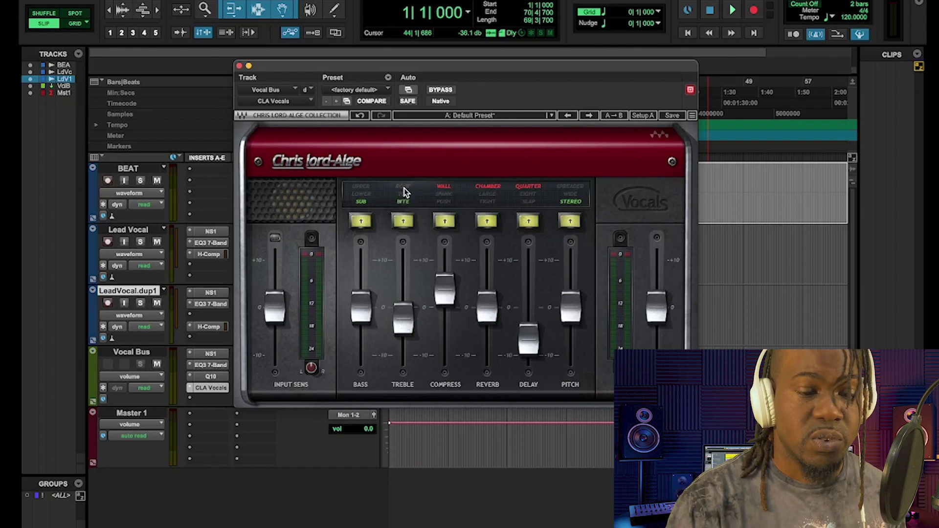
left_click(404, 187)
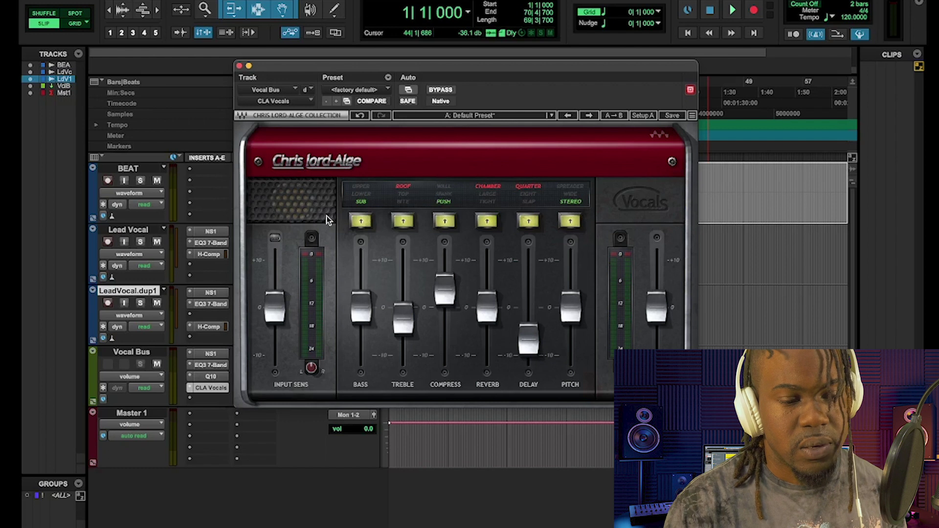
- Try the Lower and Upper bass modes in CLA Vocals, ending on Upper
left_click(363, 189)
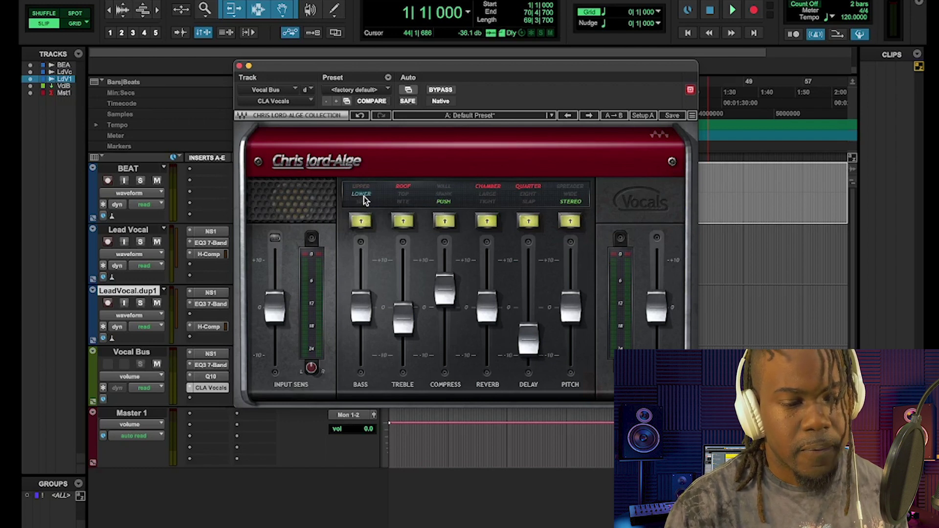
left_click(363, 196)
left_click(364, 201)
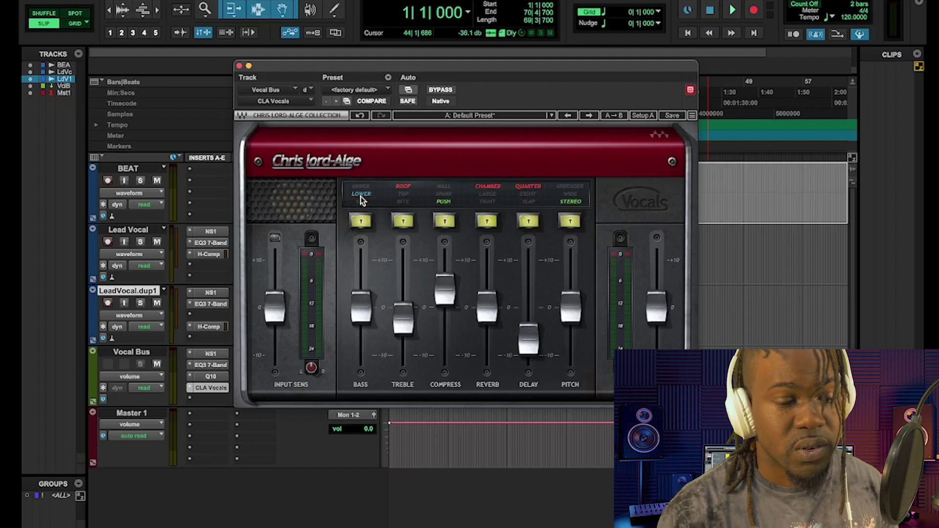
left_click(362, 187)
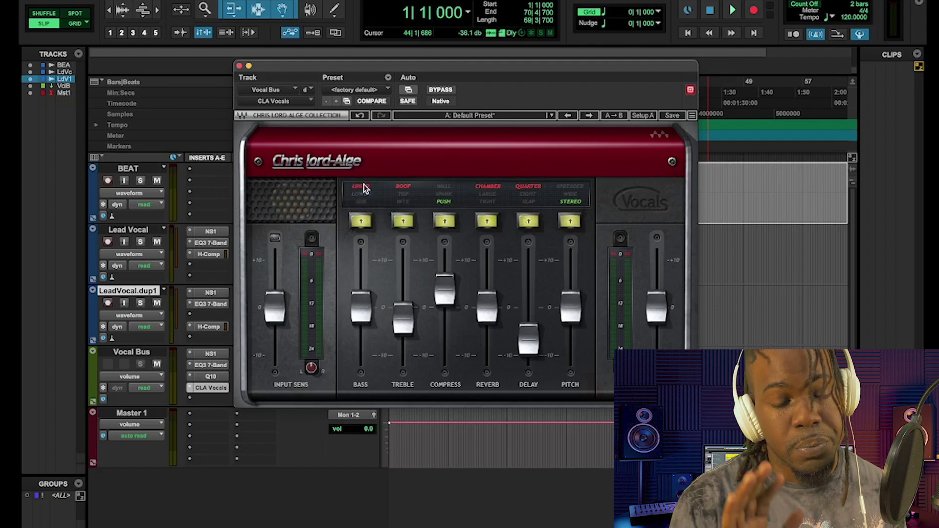
- Lower the CLA Vocals bass to -7.3 and switch off the bass, treble and compression sections
left_click_drag(361, 307, 365, 342)
left_click(367, 196)
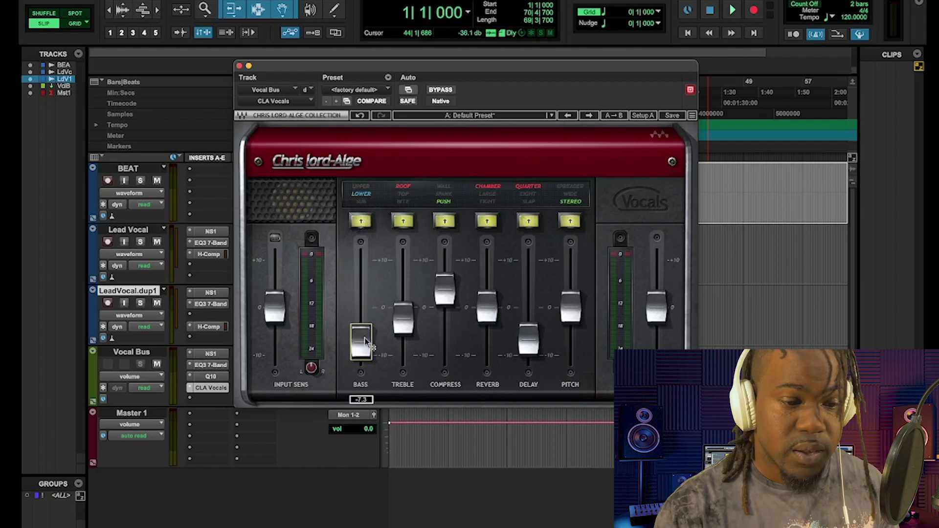
left_click(365, 196)
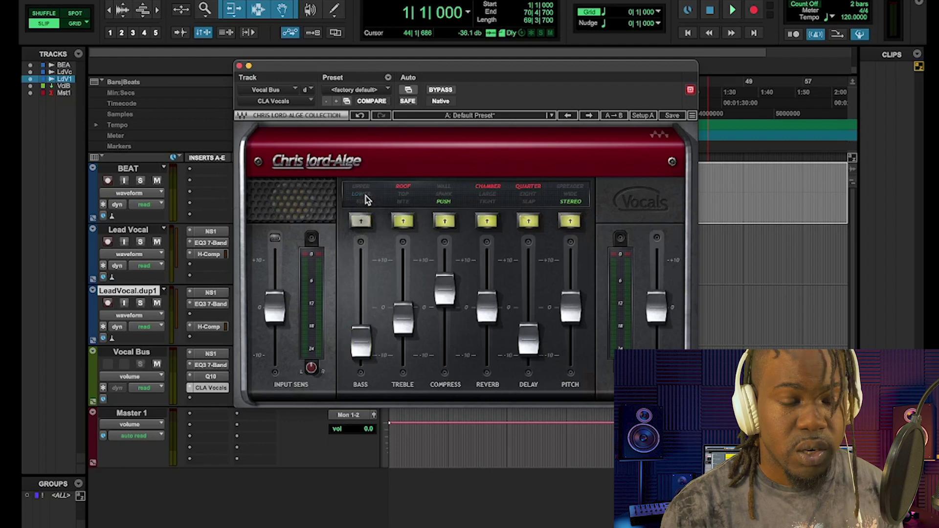
left_click(406, 194)
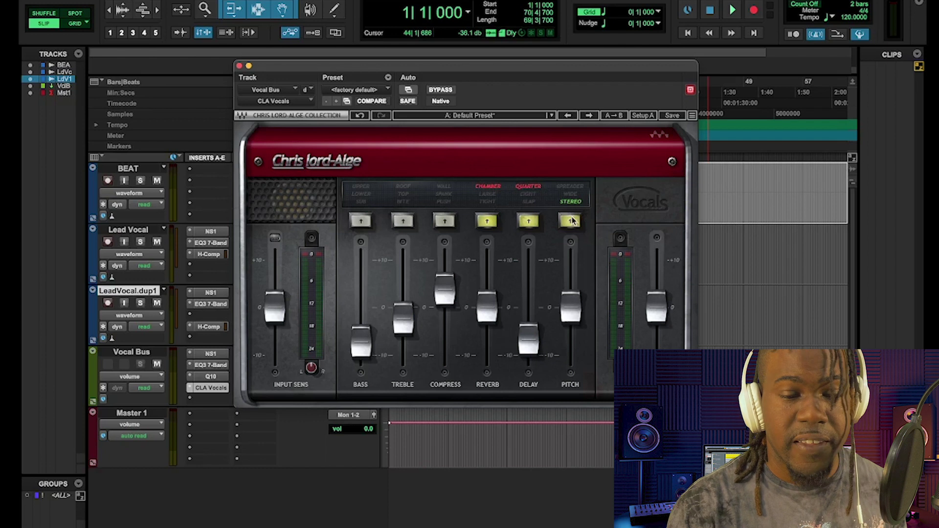
- Raise the CLA Vocals pitch to 4.7, switch off the pitch and reverb sections, and close the plug-in window
left_click_drag(572, 329, 571, 284)
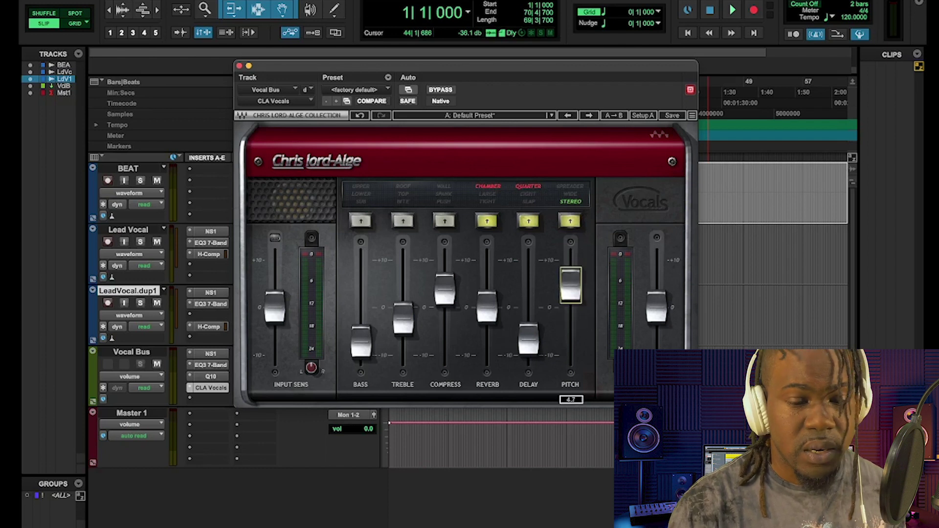
left_click(570, 192)
left_click(569, 190)
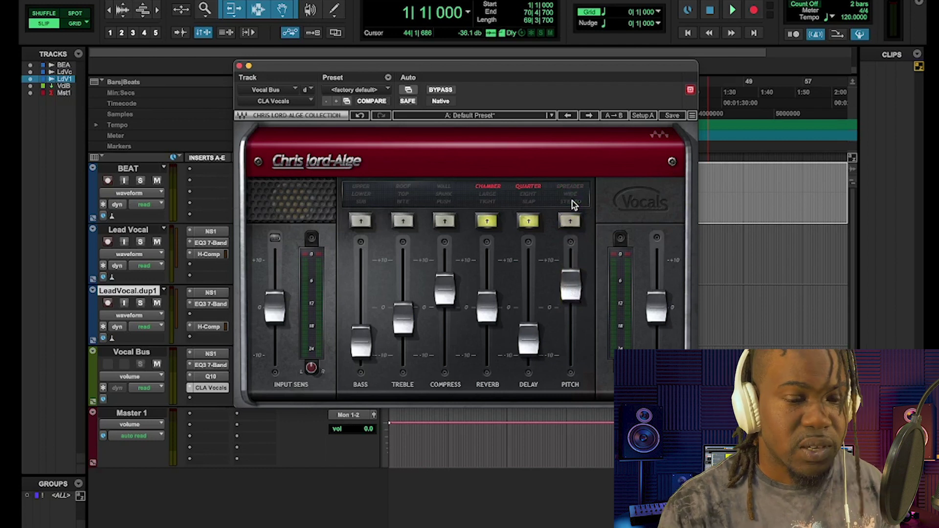
left_click(491, 192)
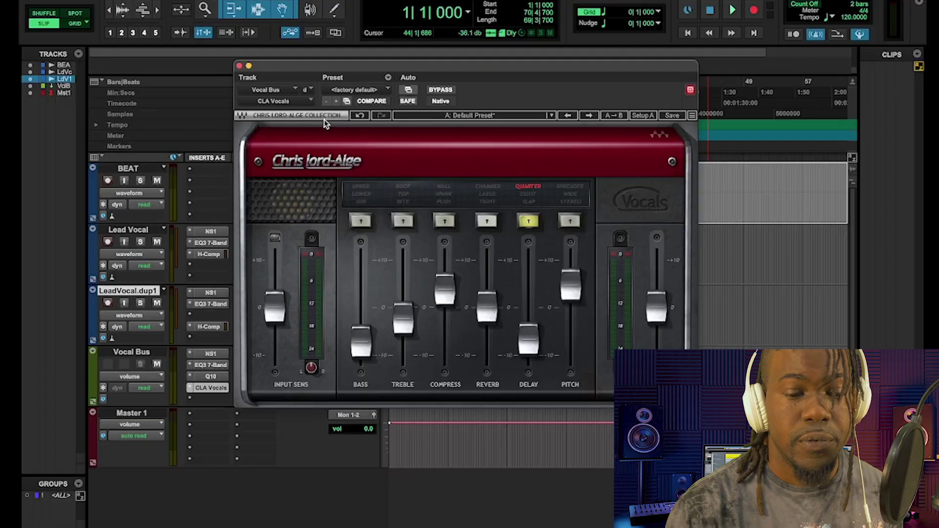
left_click(239, 66)
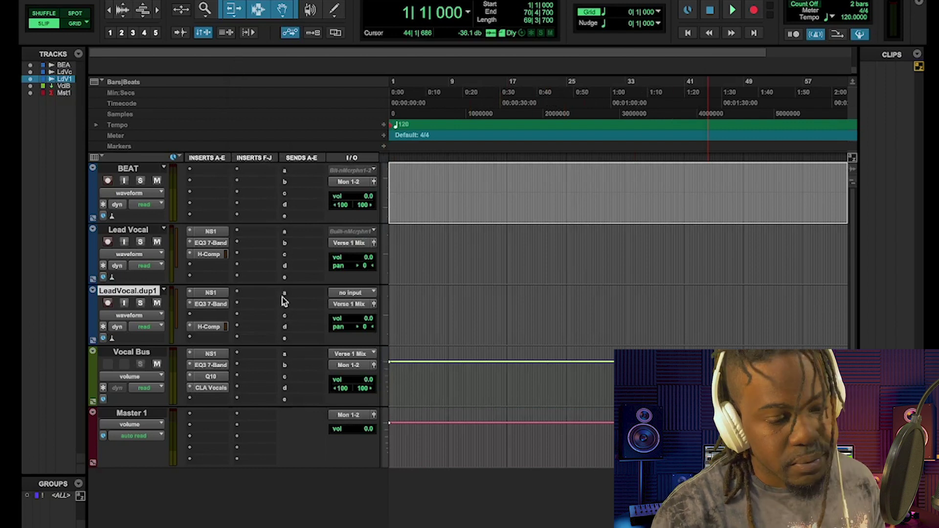
- Insert the multichannel DeEsser (stereo) from the Dynamics category in the Vocal Bus's fifth insert slot
left_click(218, 400)
mouse_move(245, 401)
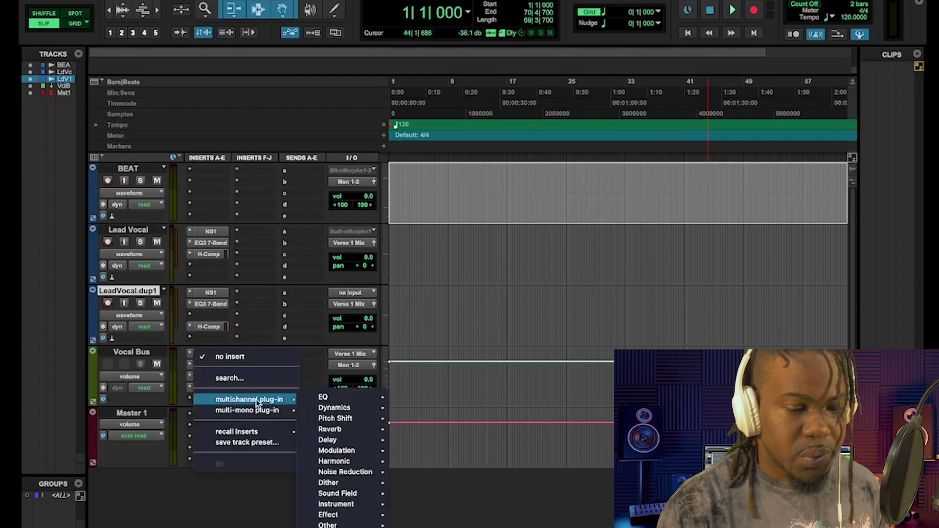
mouse_move(348, 406)
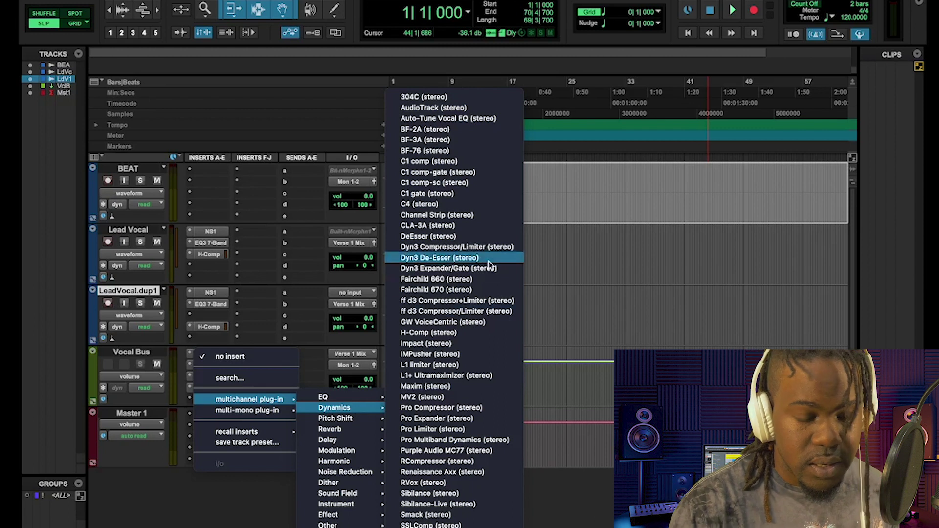
left_click(457, 238)
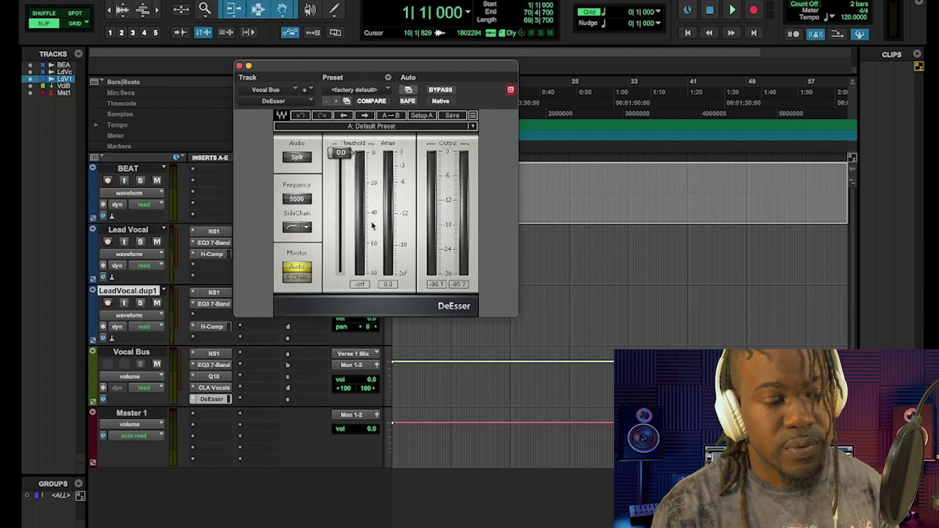
- Try the DeEsser's Male Ess factory preset on the Vocal Bus and load Female Ess instead
left_click(374, 90)
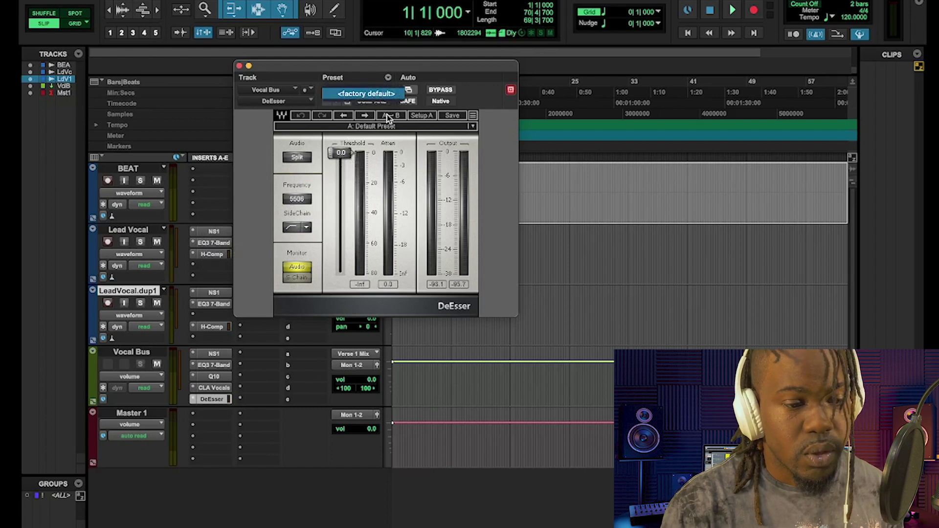
left_click(400, 126)
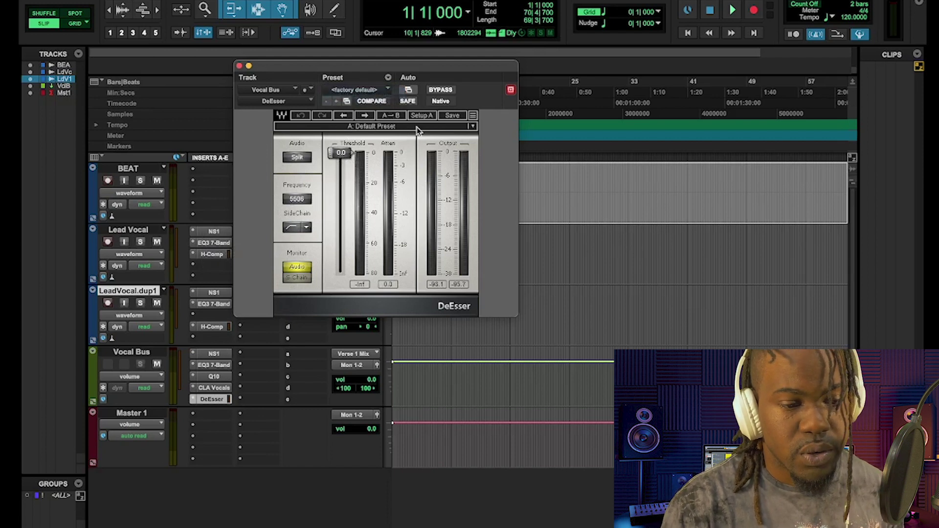
left_click(475, 127)
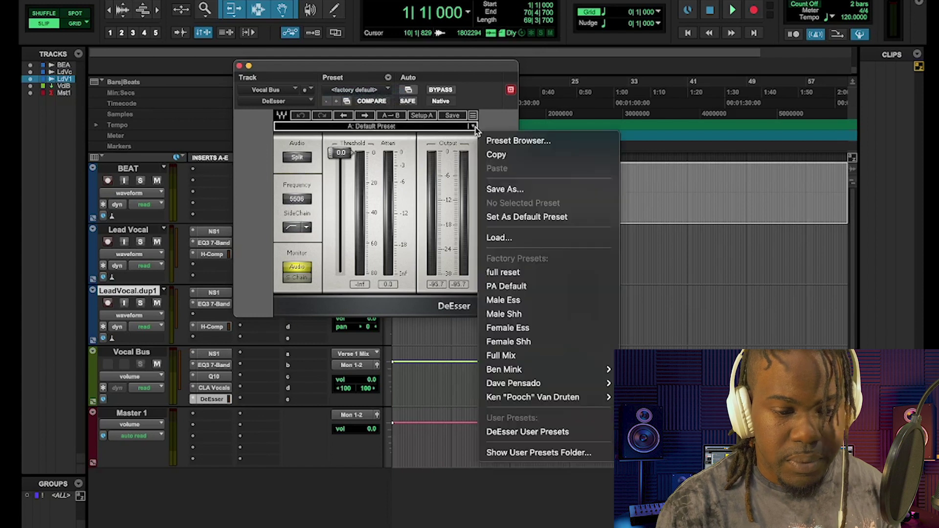
left_click(531, 300)
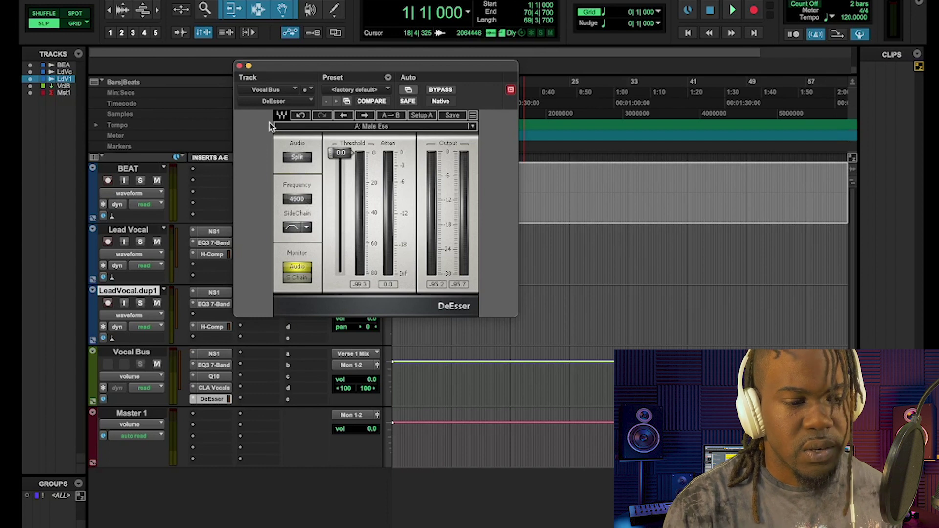
left_click(472, 128)
left_click(521, 327)
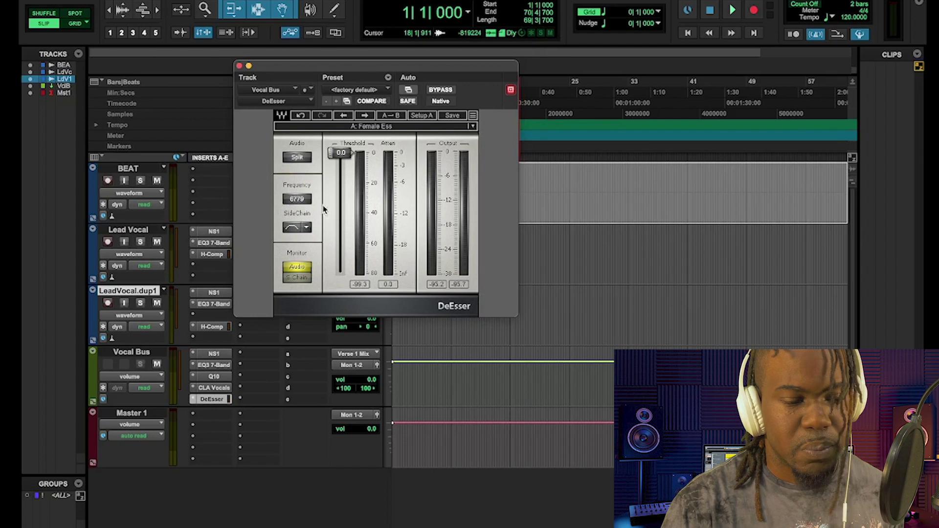
- Set the DeEsser's threshold to -24.6 and its frequency to 5776, and close the plug-in window
left_click_drag(296, 201, 297, 206)
left_click_drag(344, 158, 345, 189)
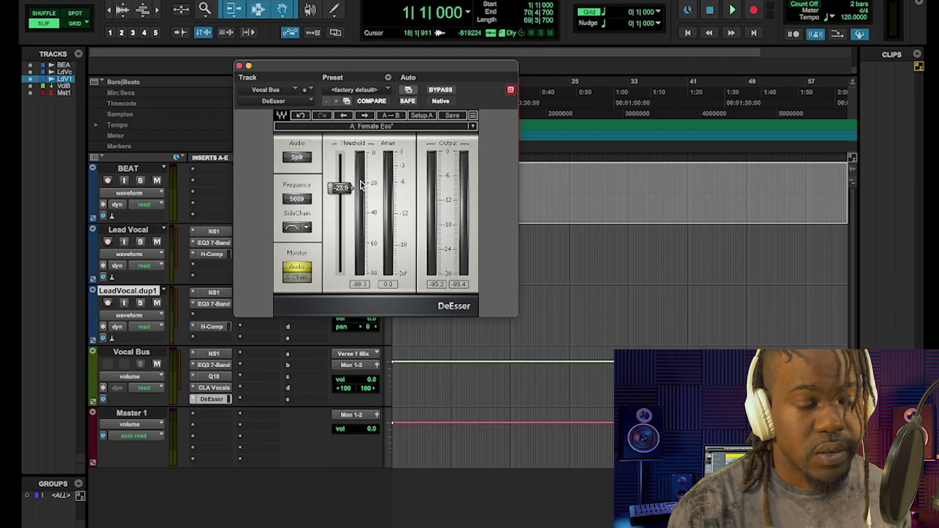
left_click_drag(345, 188, 344, 190)
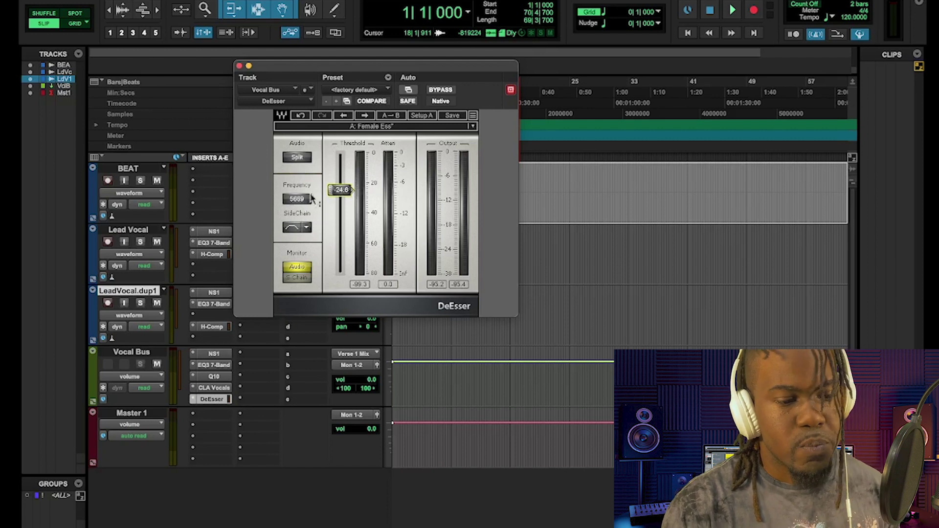
left_click_drag(297, 199, 297, 198)
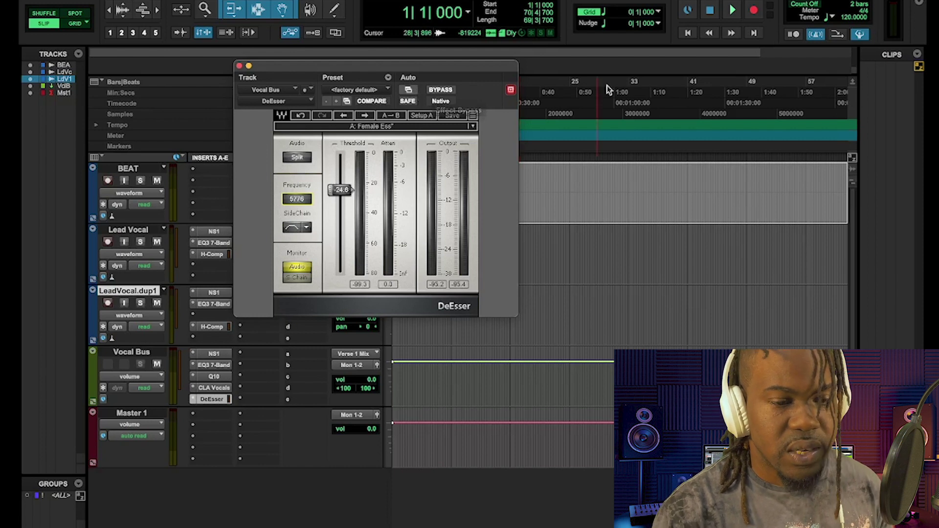
left_click(239, 65)
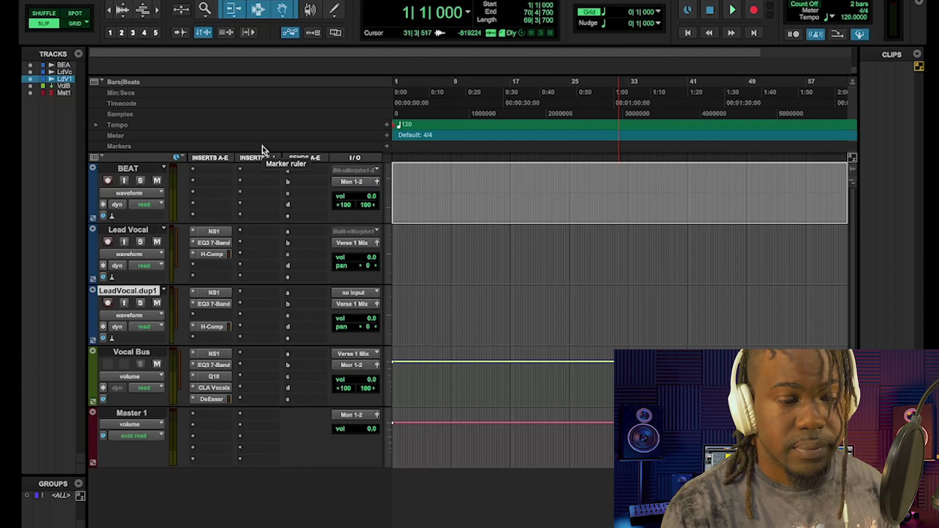
key("ctrl+equal")
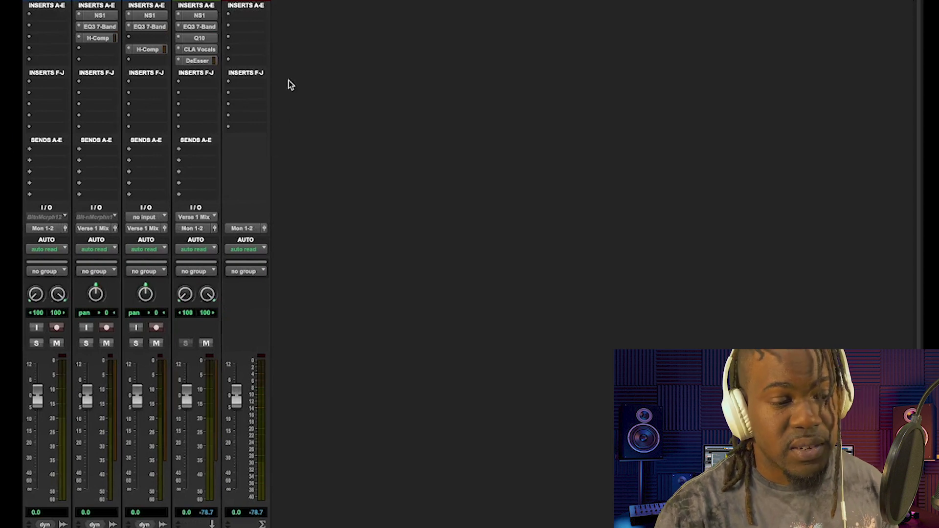
key("ctrl+equal")
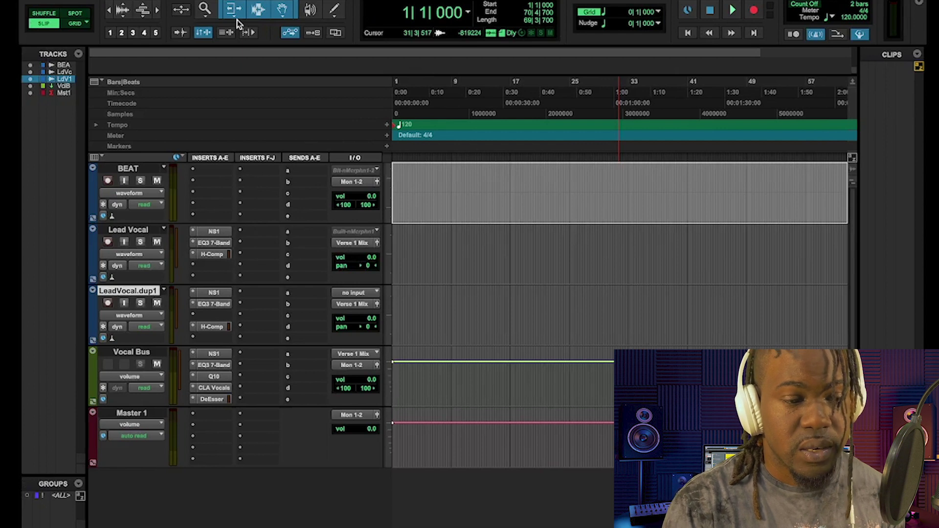
key("ctrl+equal")
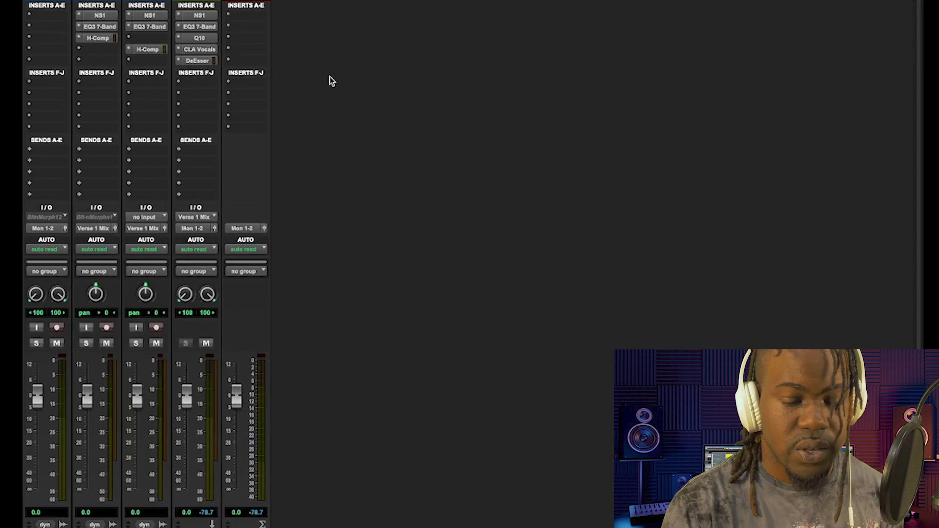
key("ctrl+equal")
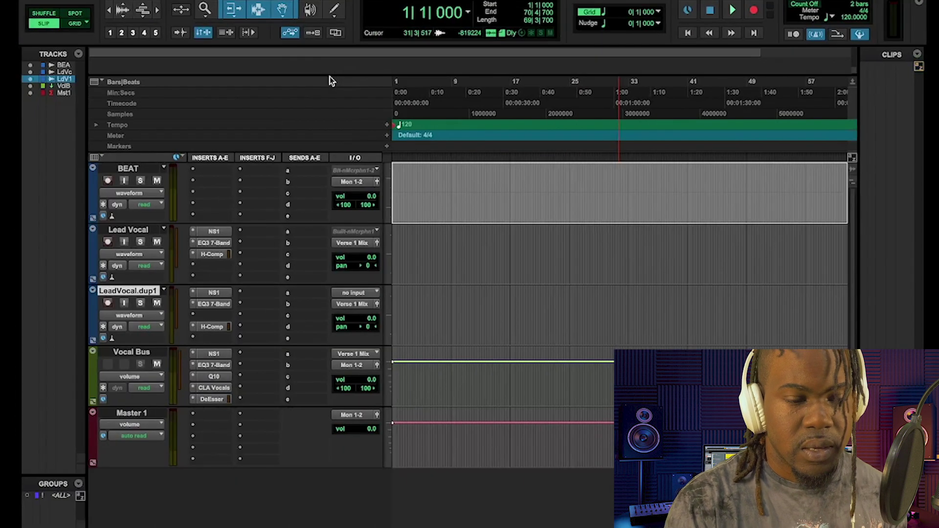
- In the Mix window, insert the multichannel RVox (stereo) from the Dynamics category in the Vocal Bus's insert slot G
key("ctrl+equal")
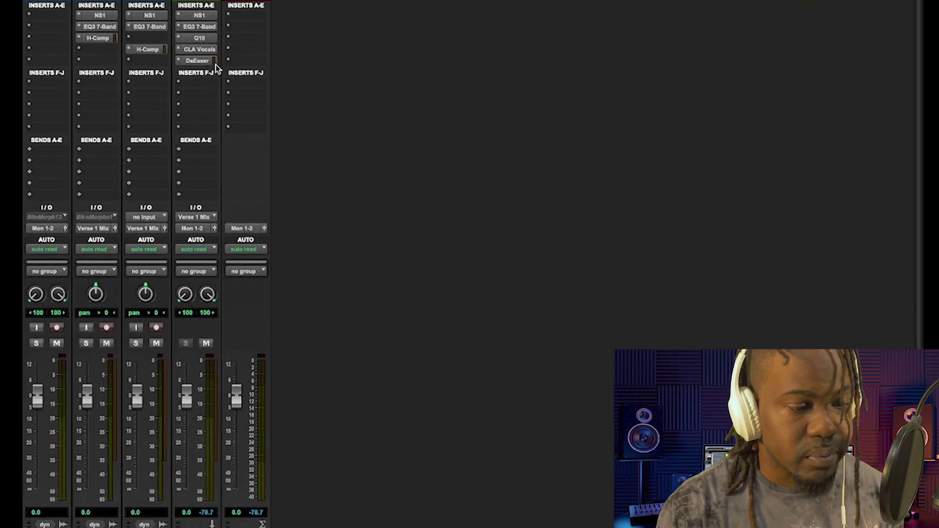
left_click(200, 100)
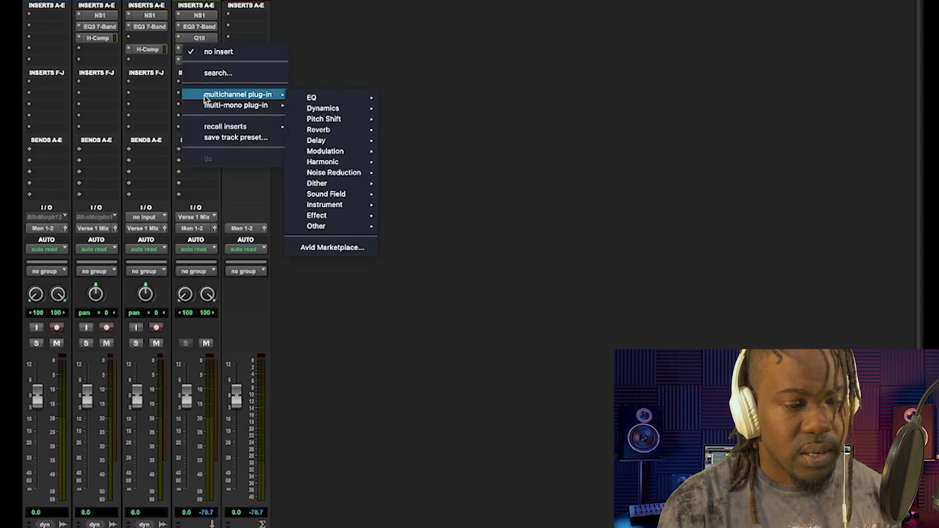
mouse_move(272, 95)
mouse_move(330, 109)
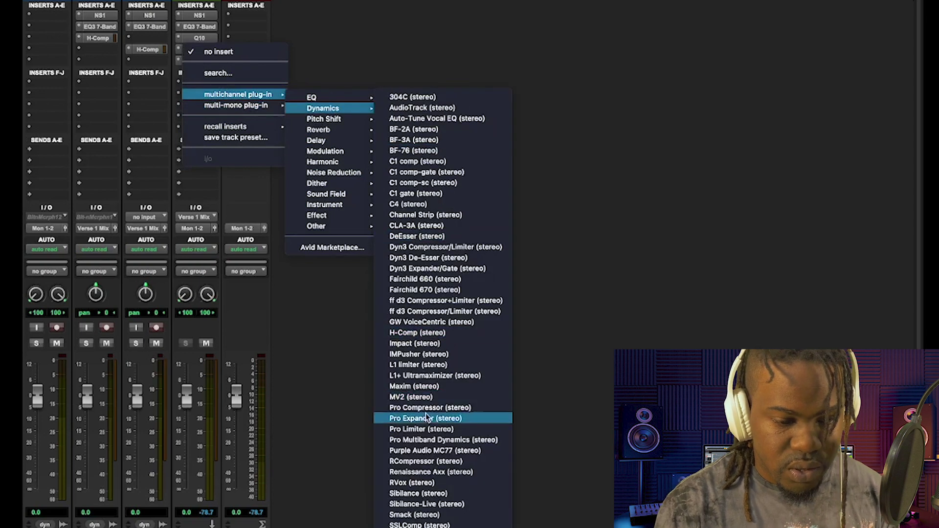
left_click(434, 483)
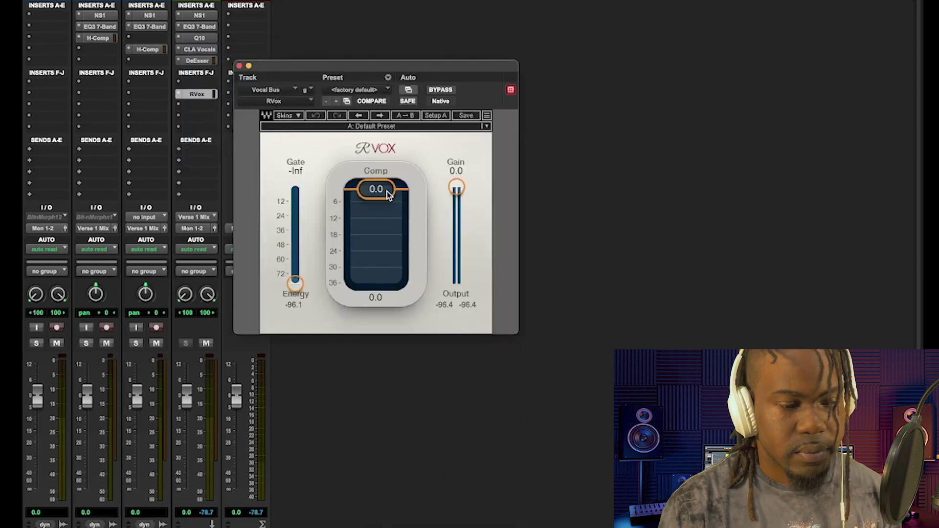
- Lower the RVox compression to -23.8 and move the plug-in to the Vocal Bus's insert slot I
left_click_drag(389, 194, 388, 227)
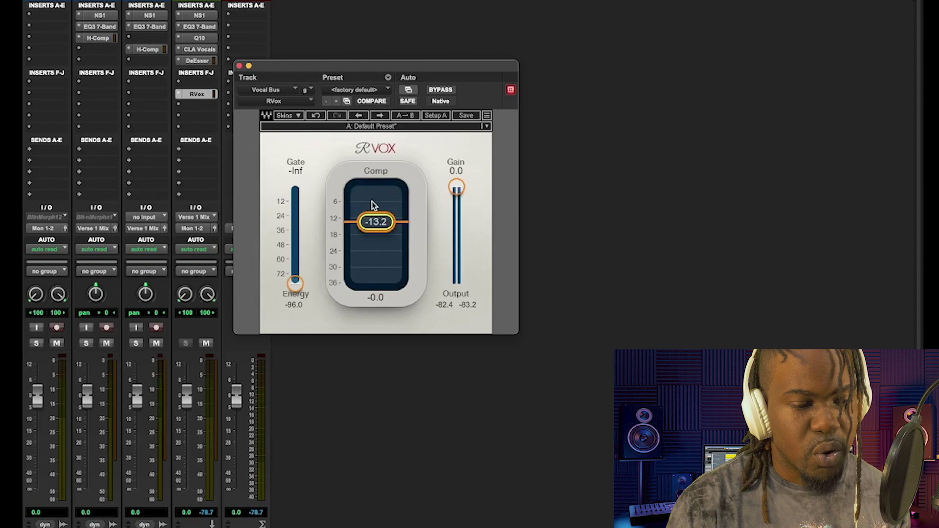
left_click_drag(363, 211, 374, 250)
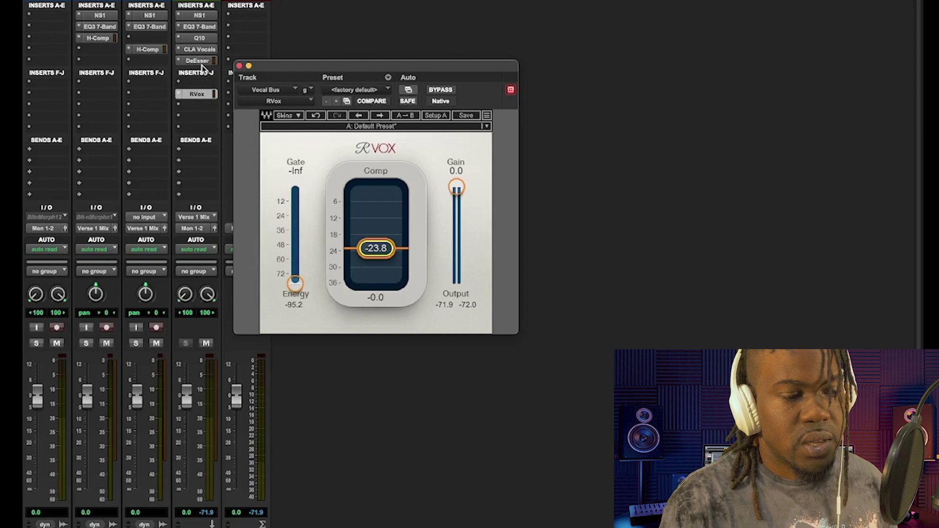
left_click(204, 98)
left_click_drag(205, 116, 205, 115)
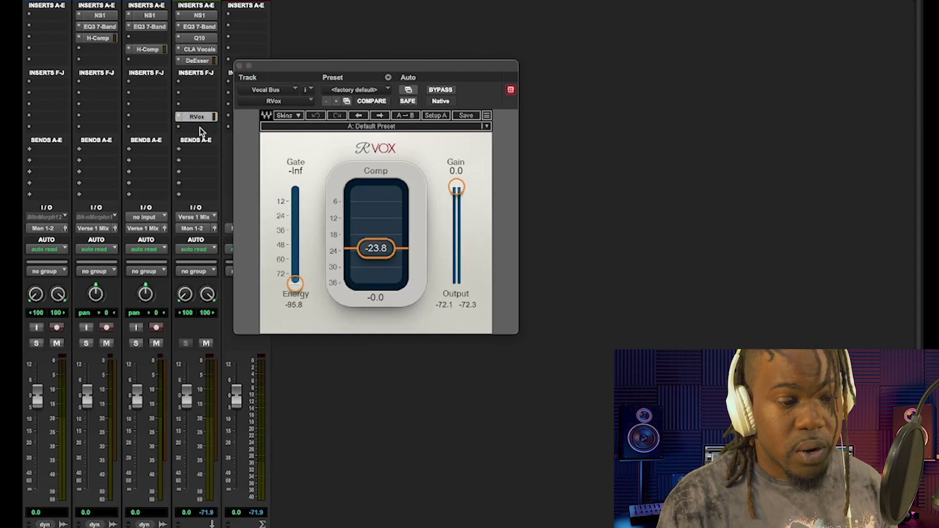
- Insert the multichannel NS1 (stereo) from the Noise Reduction category in the Vocal Bus's insert slot J and close its window
left_click(201, 127)
mouse_move(245, 132)
mouse_move(311, 132)
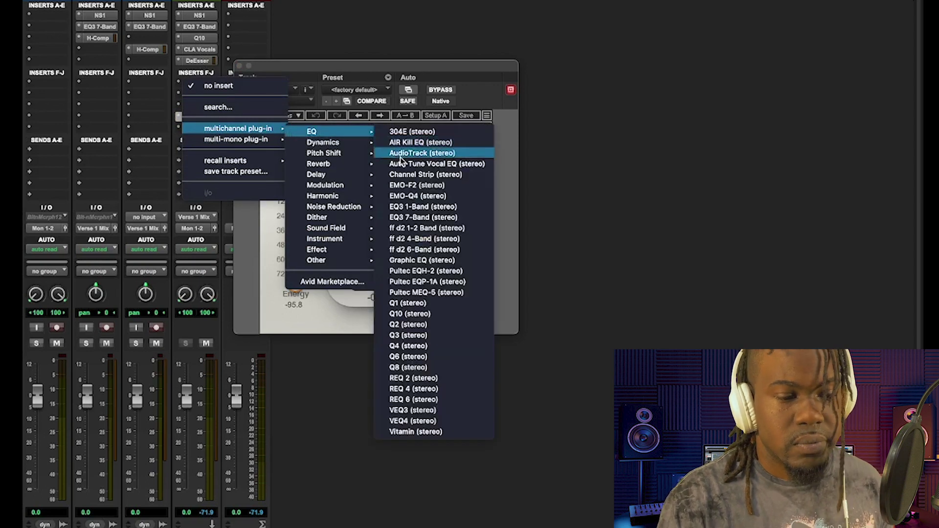
mouse_move(368, 207)
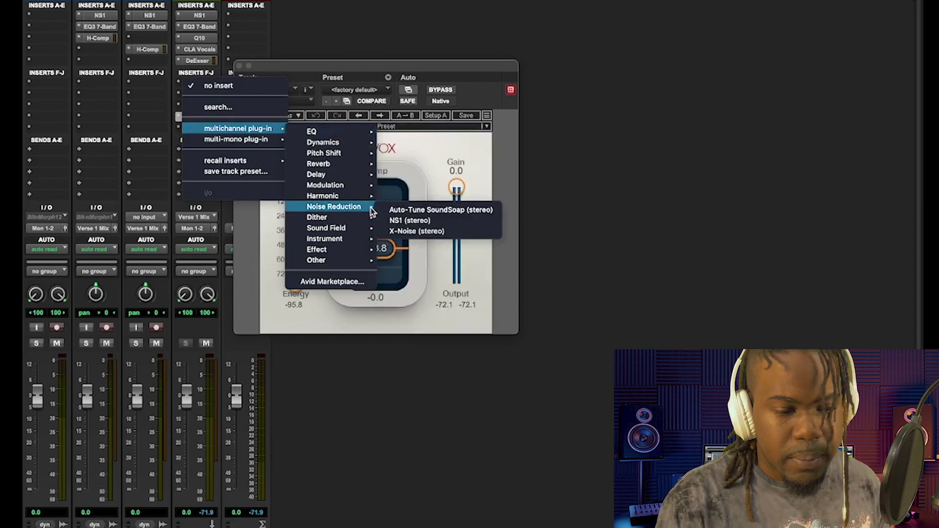
left_click(396, 220)
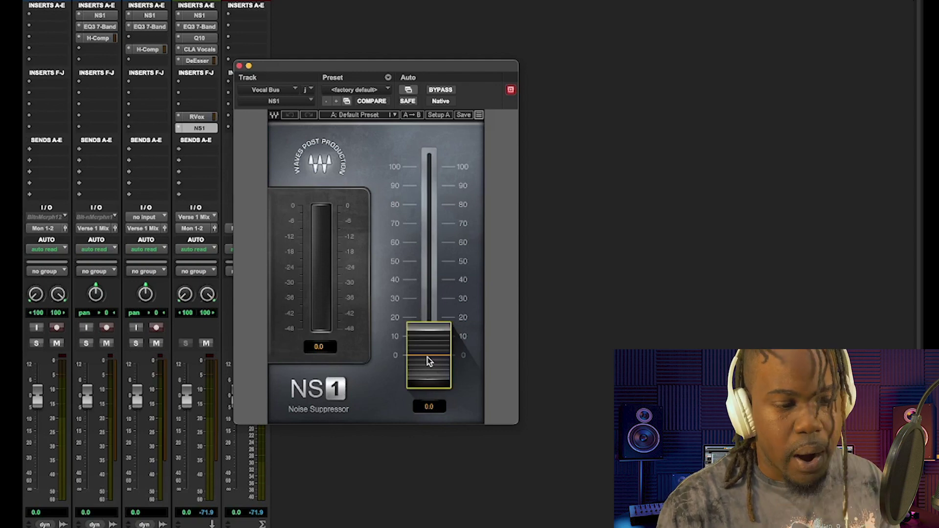
left_click(546, 263)
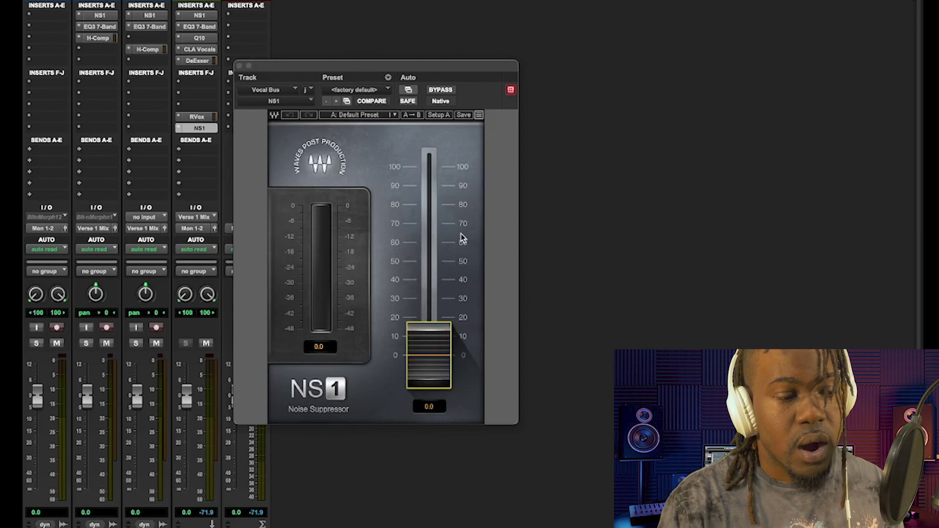
left_click(239, 66)
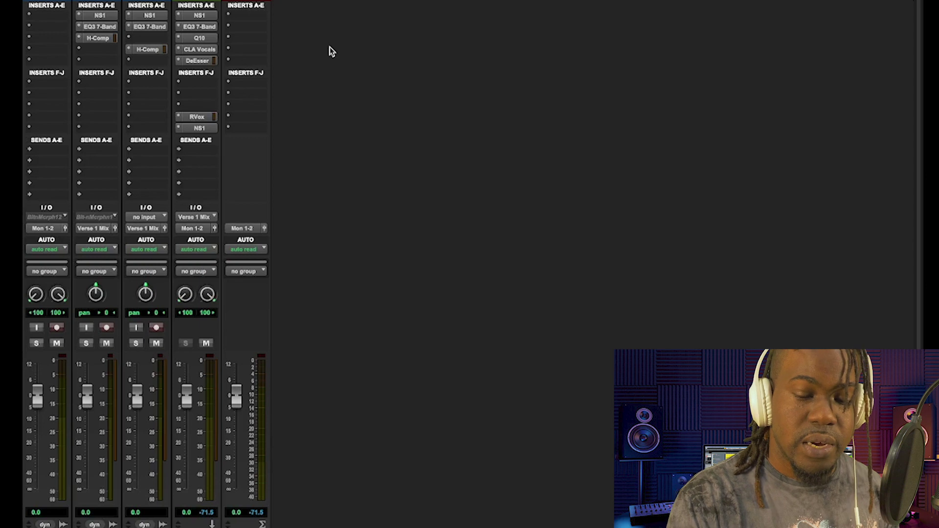
- Return to the Edit window and create one stereo Aux Input track named comp directly below the Vocal Bus
key("super+equal")
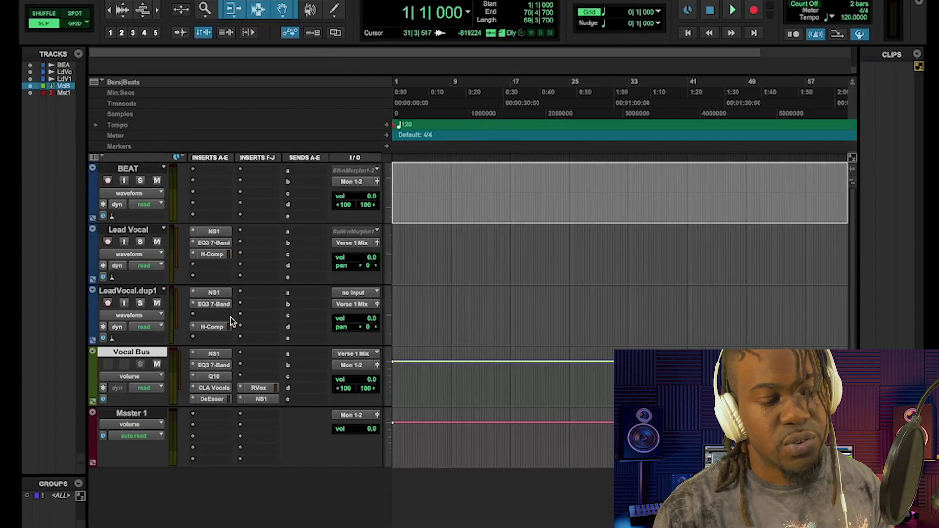
left_click(149, 412)
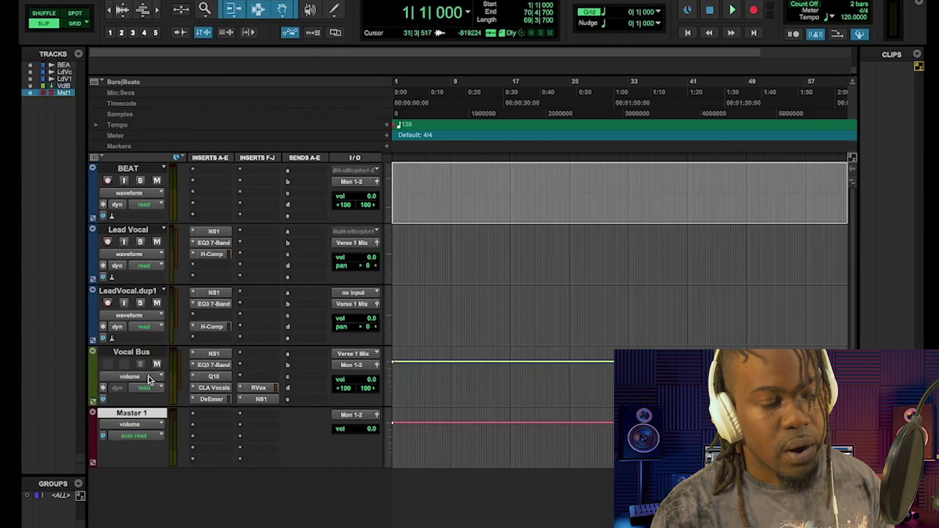
left_click(146, 352)
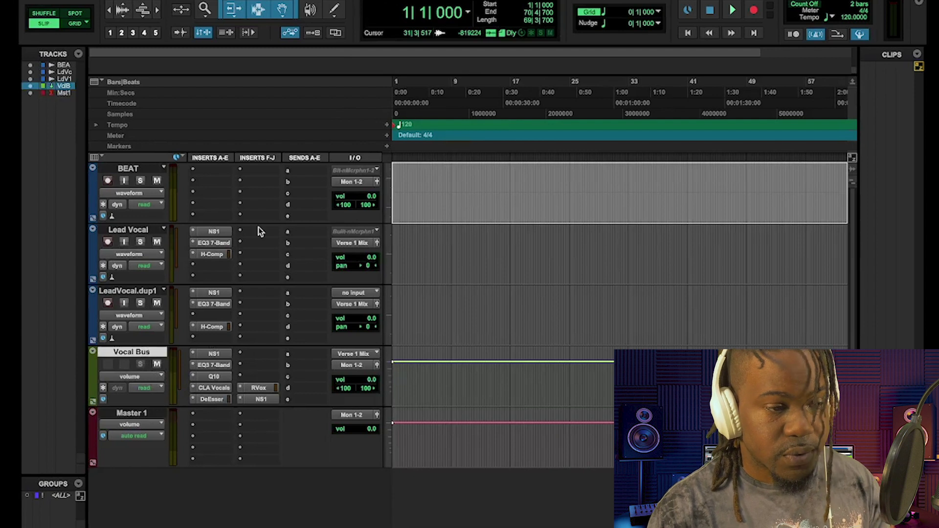
mouse_move(205, 3)
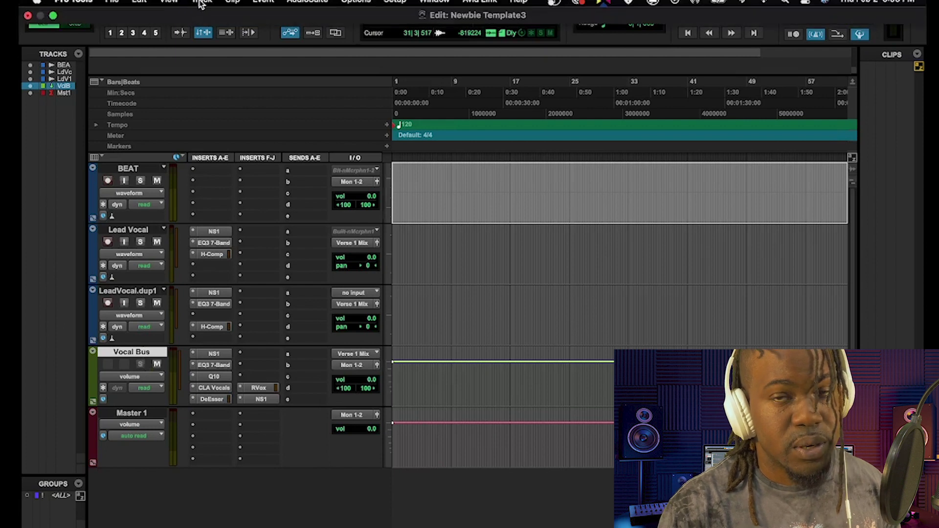
left_click(200, 2)
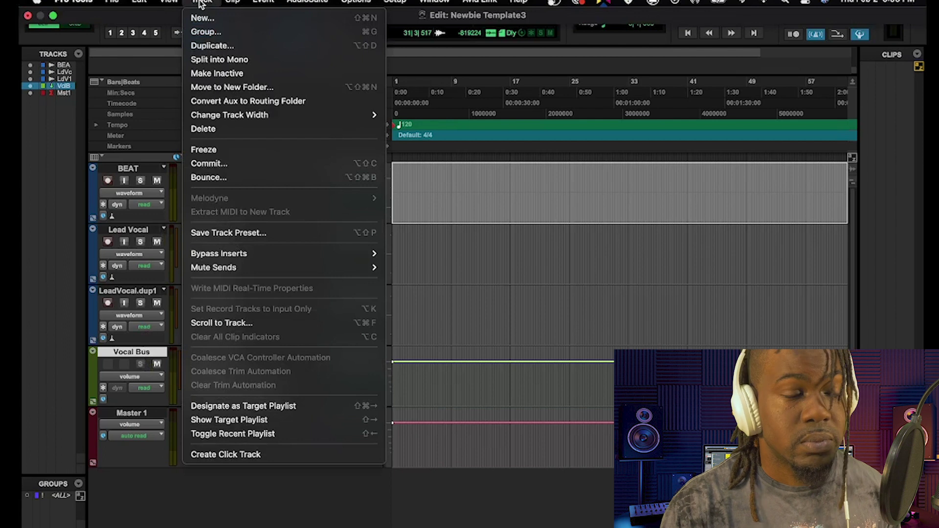
left_click(200, 18)
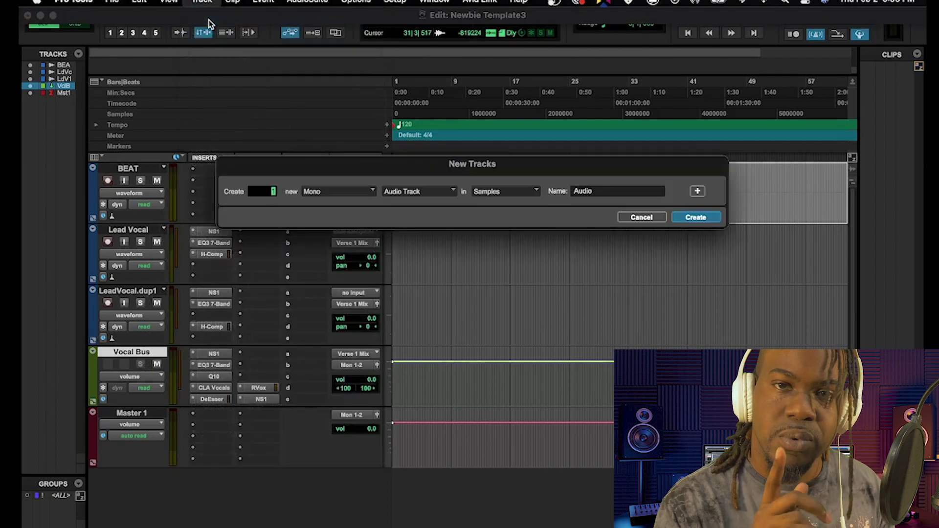
left_click(343, 192)
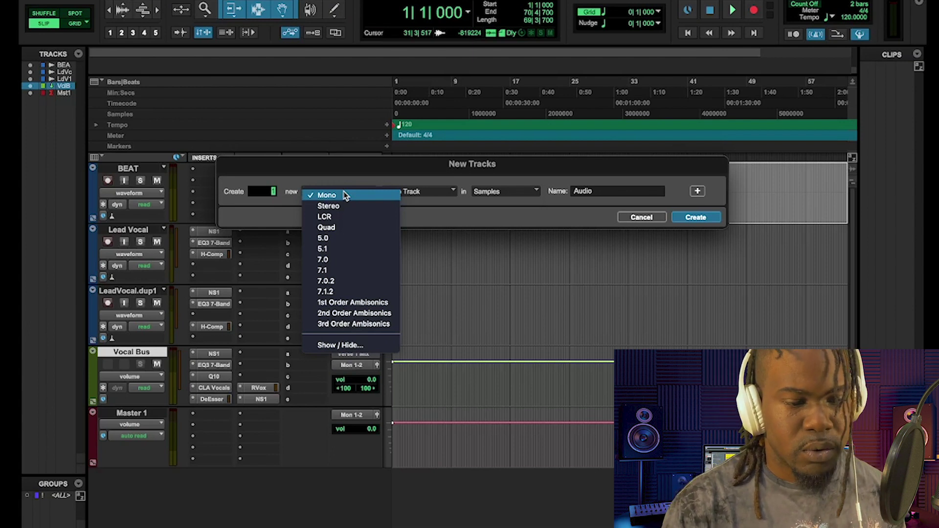
left_click(342, 207)
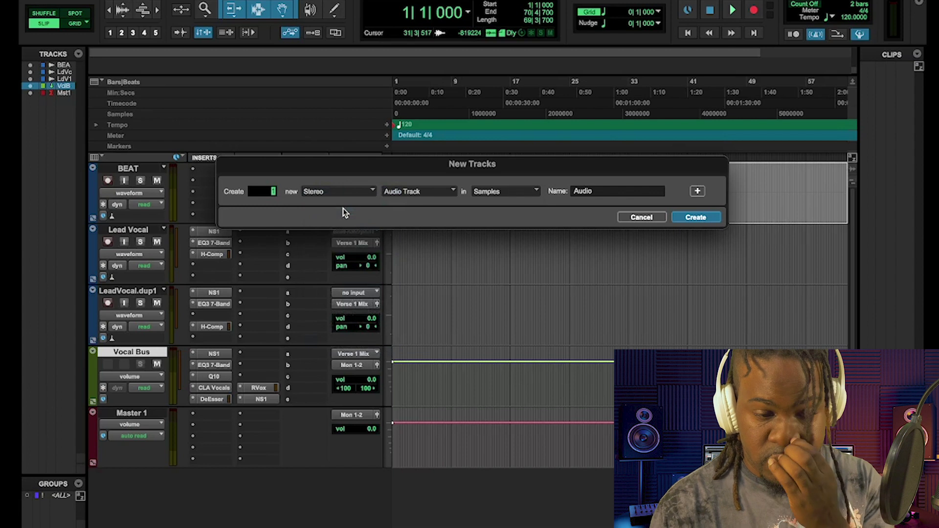
left_click(411, 192)
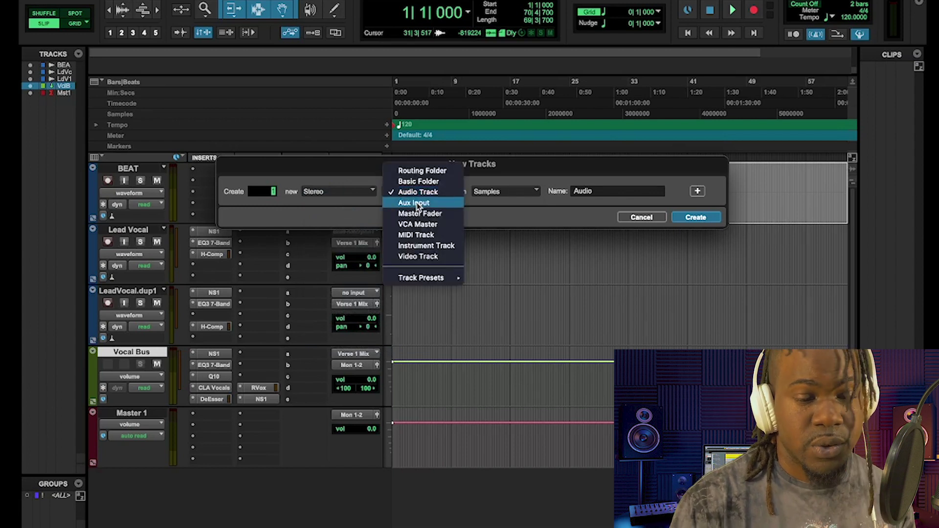
left_click(416, 202)
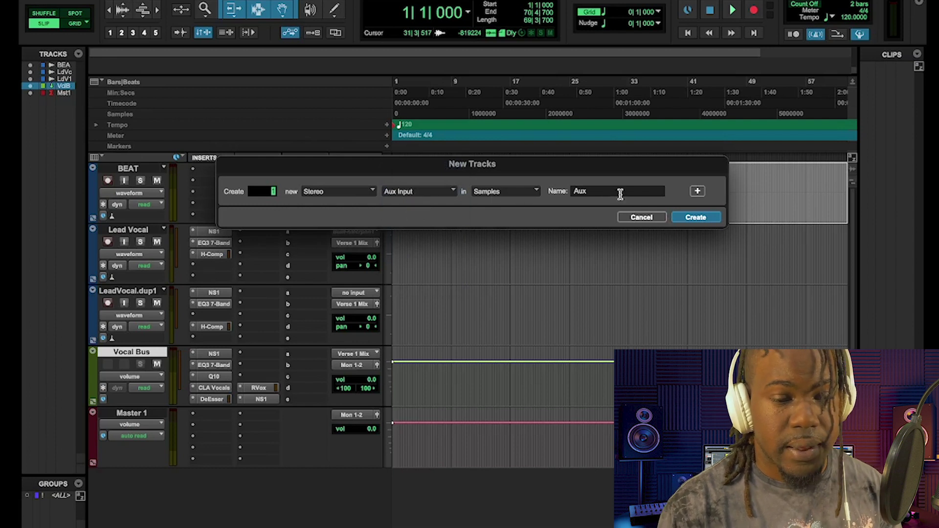
double_click(580, 191)
type("comp")
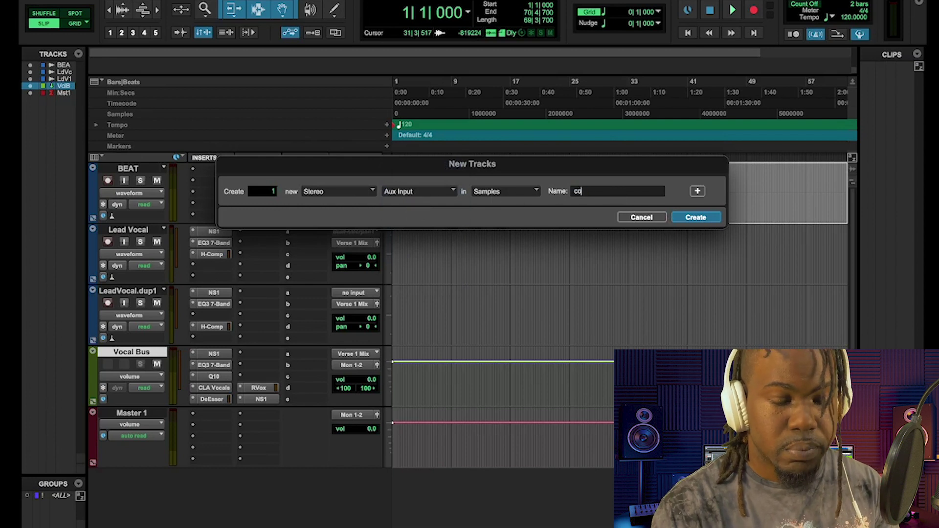
left_click(705, 219)
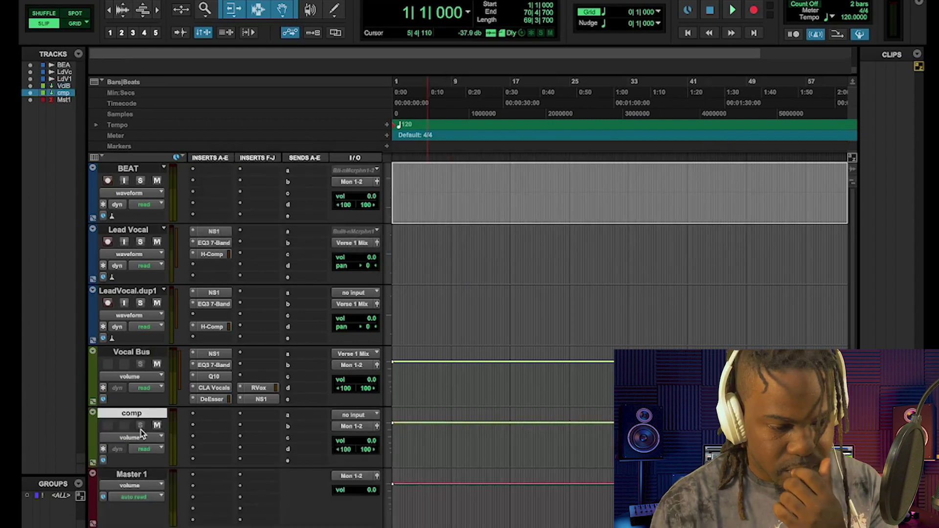